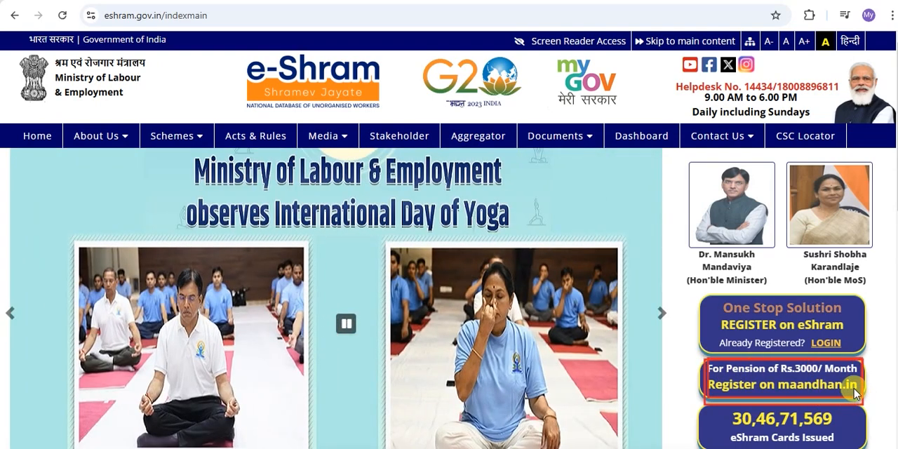
Open the maandhan.in registration site from the e-Shram home page and close the announcement popup.
{"action": "left_click", "coordinate": [853, 390]}
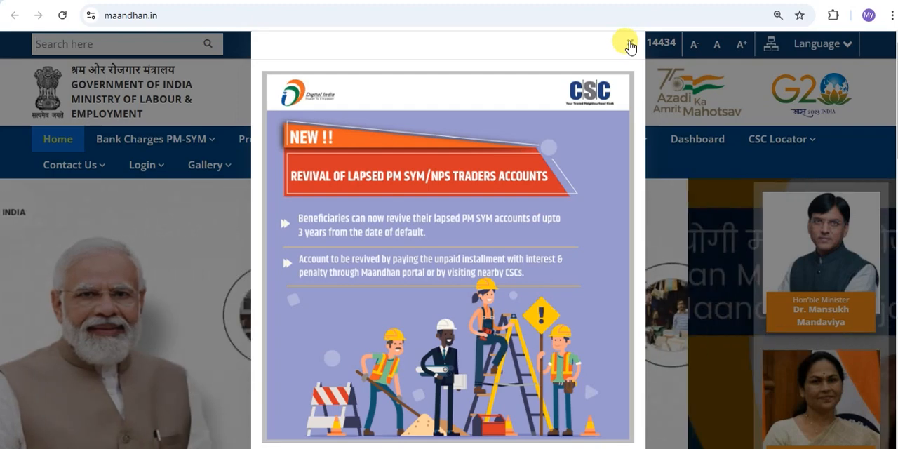
{"action": "left_click", "coordinate": [630, 48]}
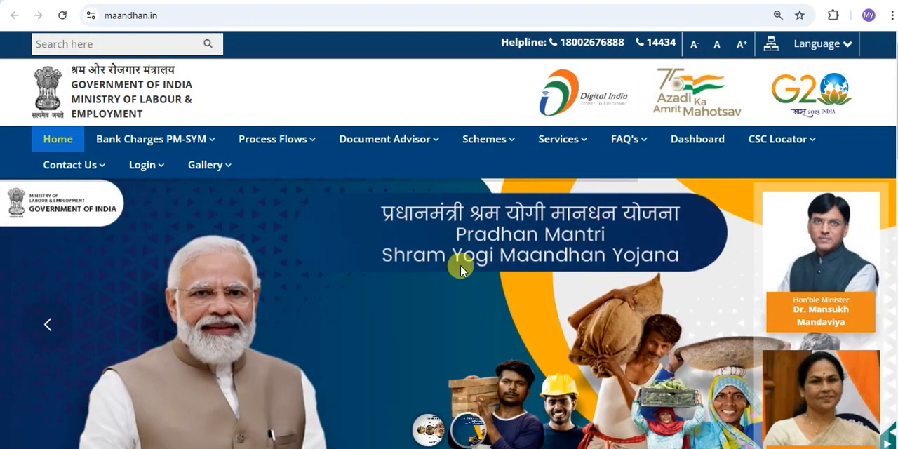
Open New Enrollment from the Services menu and accept the redirect to the outside domain.
{"action": "mouse_move", "coordinate": [94, 143]}
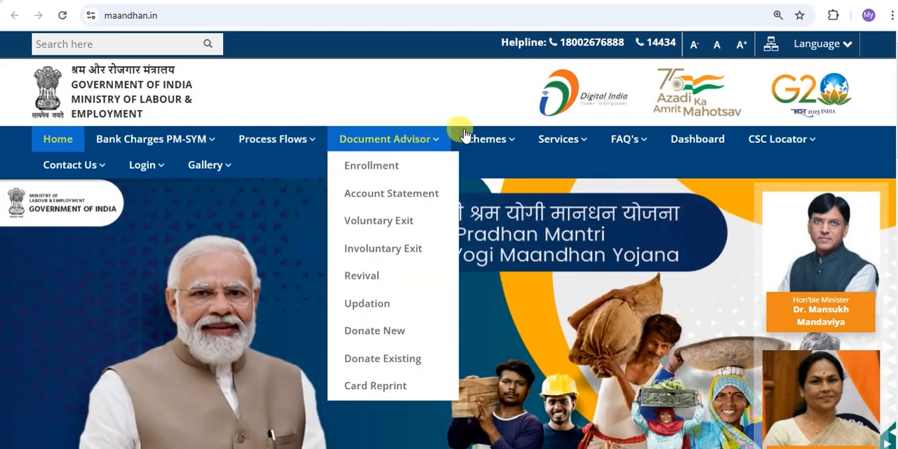
{"action": "mouse_move", "coordinate": [576, 141]}
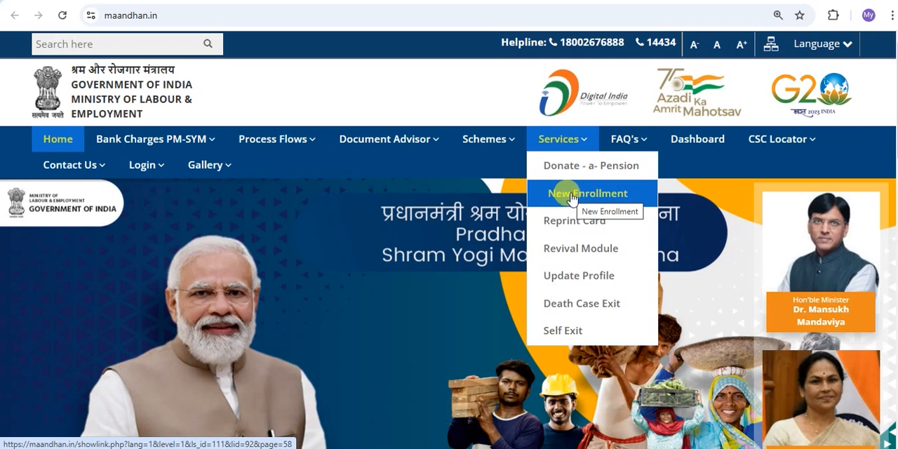
{"action": "left_click", "coordinate": [567, 199]}
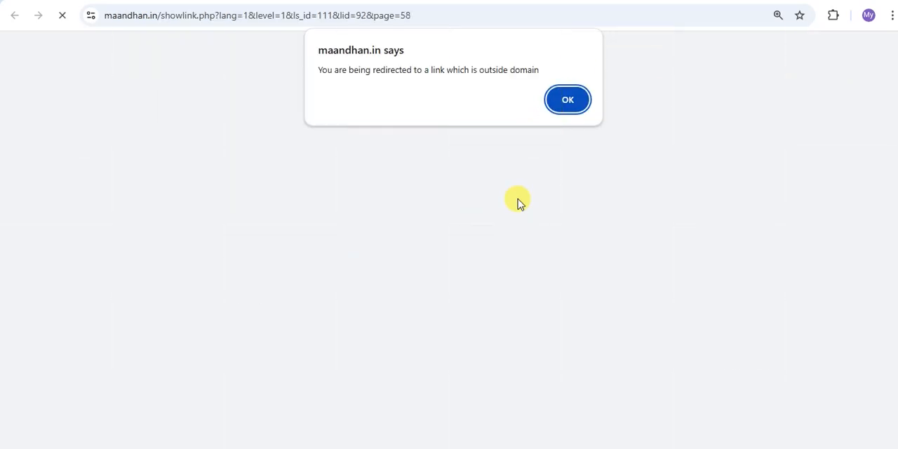
{"action": "left_click", "coordinate": [573, 100]}
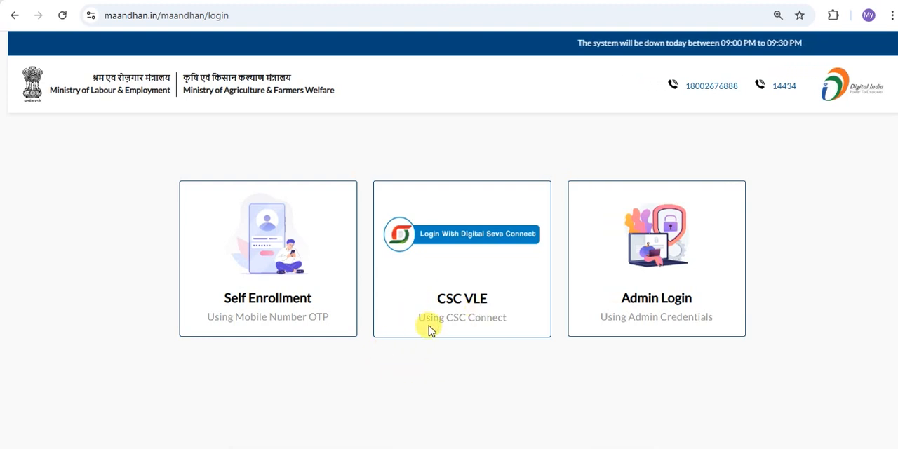
Choose the Self Enrollment login option that uses a mobile number OTP.
{"action": "left_click_drag", "start_coordinate": [419, 272], "coordinate": [517, 327]}
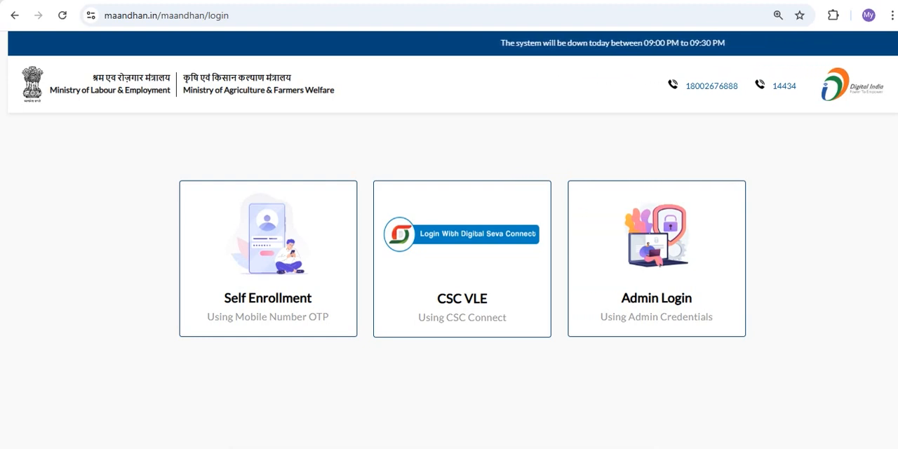
{"action": "mouse_move", "coordinate": [196, 279]}
{"action": "left_mouse_down"}
{"action": "mouse_move", "coordinate": [267, 317]}
{"action": "mouse_move", "coordinate": [354, 337]}
{"action": "left_mouse_up"}
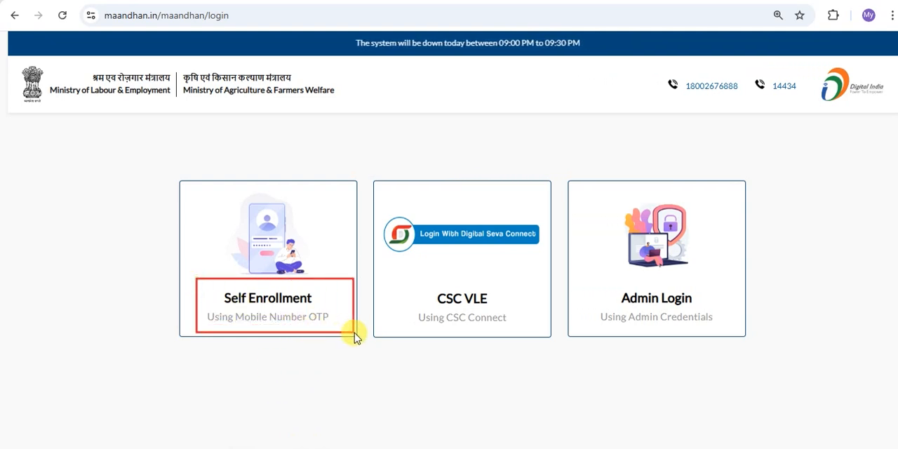
{"action": "left_click", "coordinate": [345, 334]}
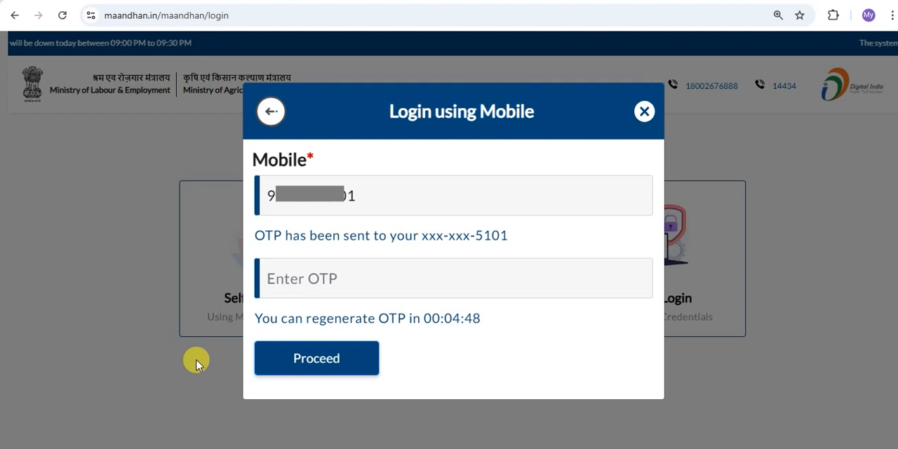
Enter the one-time verification code sent to the mobile and proceed to log in.
{"action": "left_click", "coordinate": [342, 280]}
{"action": "left_click", "coordinate": [333, 361]}
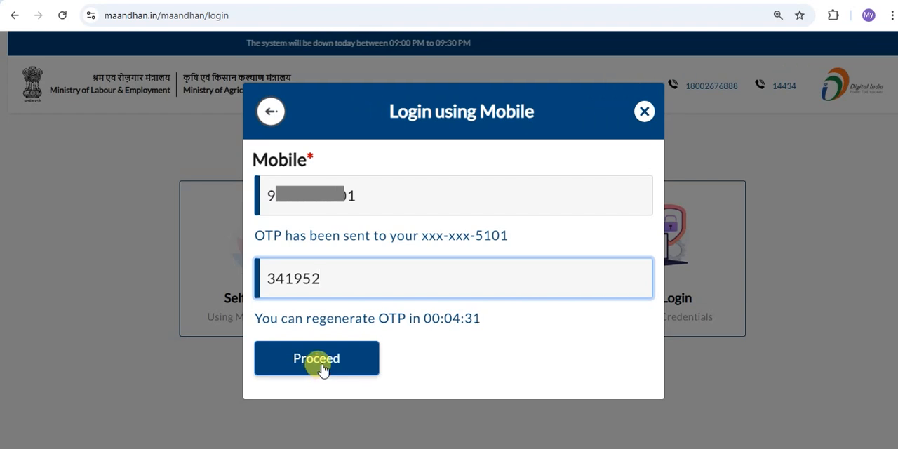
{"action": "left_click", "coordinate": [317, 369]}
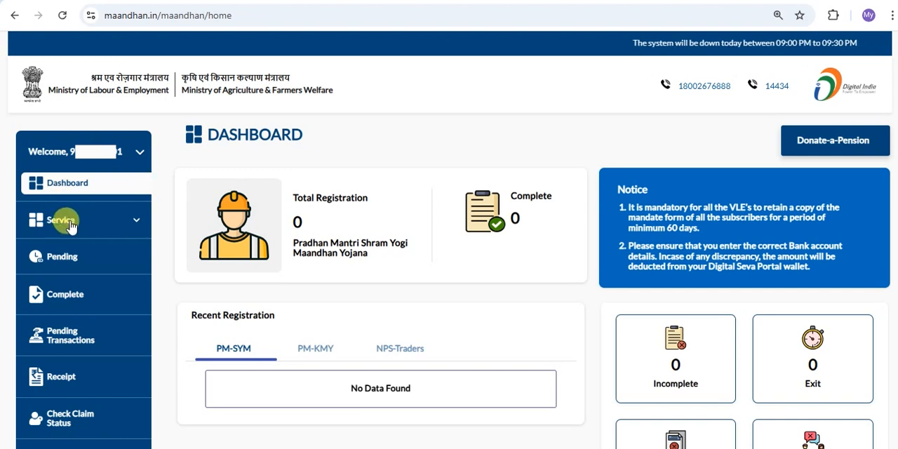
Start a Pradhan Mantri Shram Yogi Maandhan Yojana enrollment from Service and confirm the subscriber is registered in e-Shram.
{"action": "left_click", "coordinate": [129, 220]}
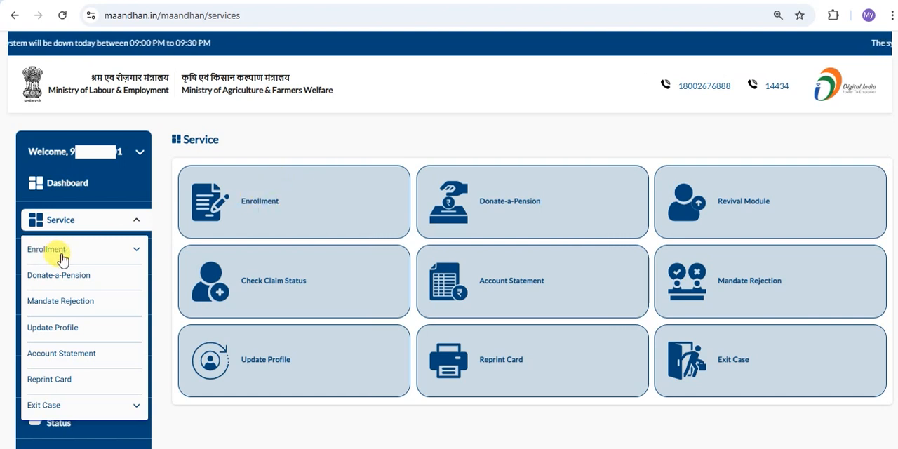
{"action": "left_click", "coordinate": [261, 201]}
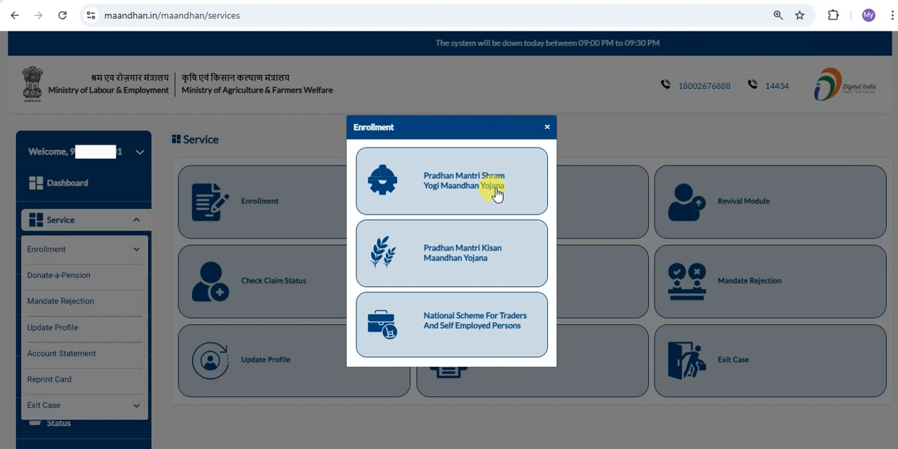
{"action": "left_click", "coordinate": [452, 177]}
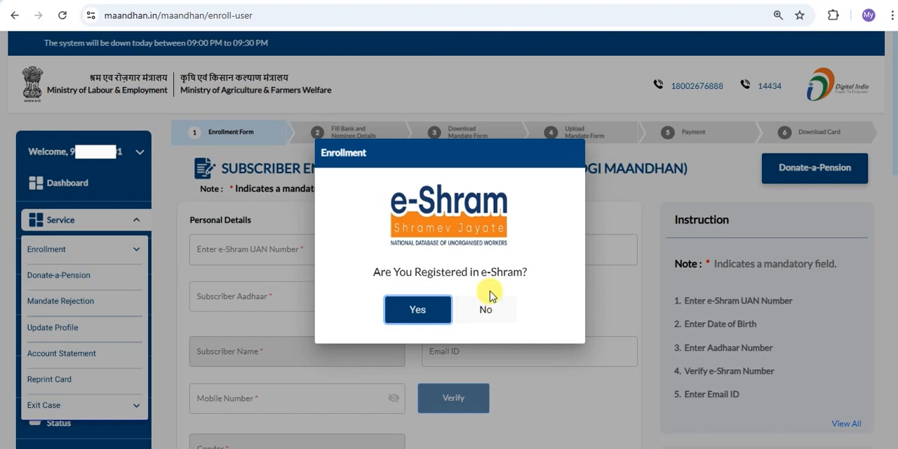
{"action": "left_click", "coordinate": [417, 315]}
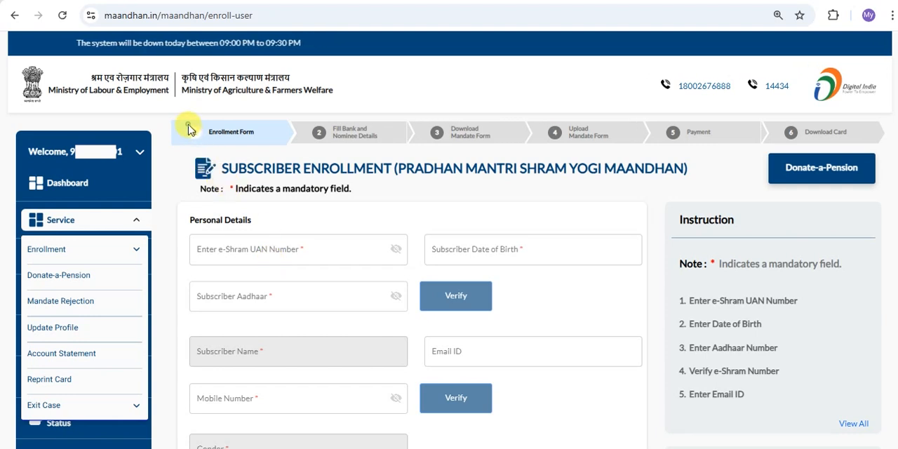
Examine the six enrollment stages in the progress bar, from Enrollment Form to Download Card.
{"action": "left_click_drag", "start_coordinate": [188, 129], "coordinate": [265, 153]}
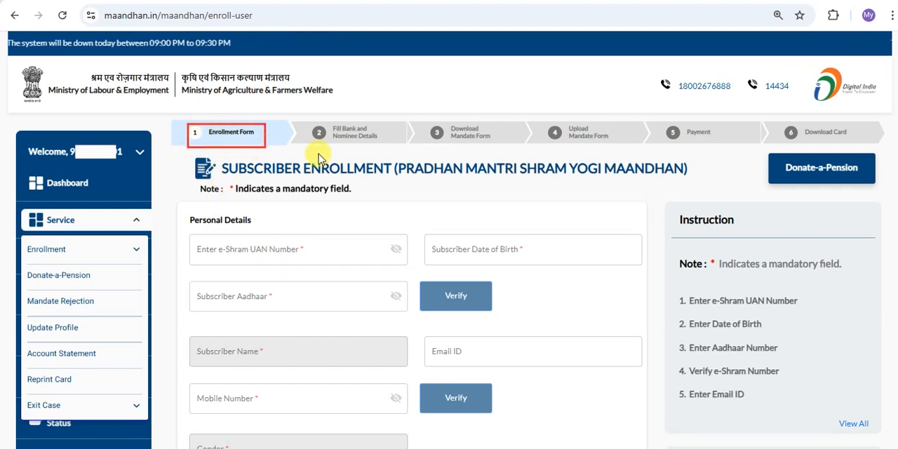
{"action": "left_click_drag", "start_coordinate": [310, 120], "coordinate": [388, 146]}
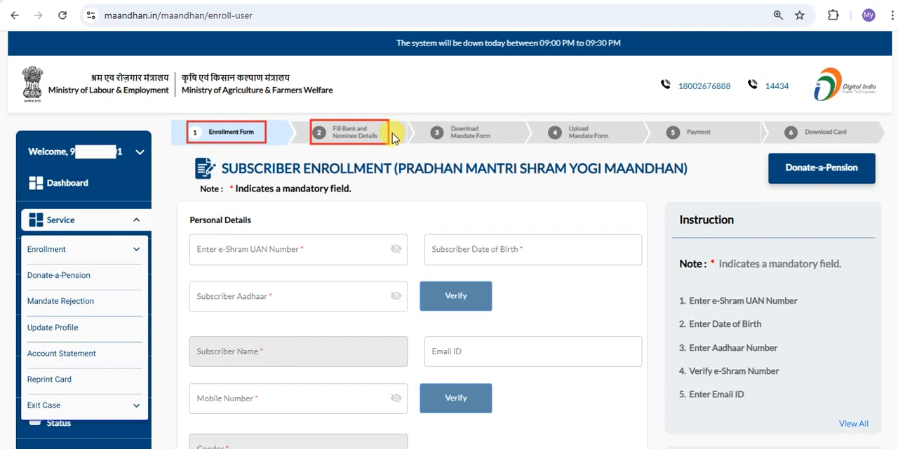
{"action": "left_click_drag", "start_coordinate": [427, 121], "coordinate": [501, 145]}
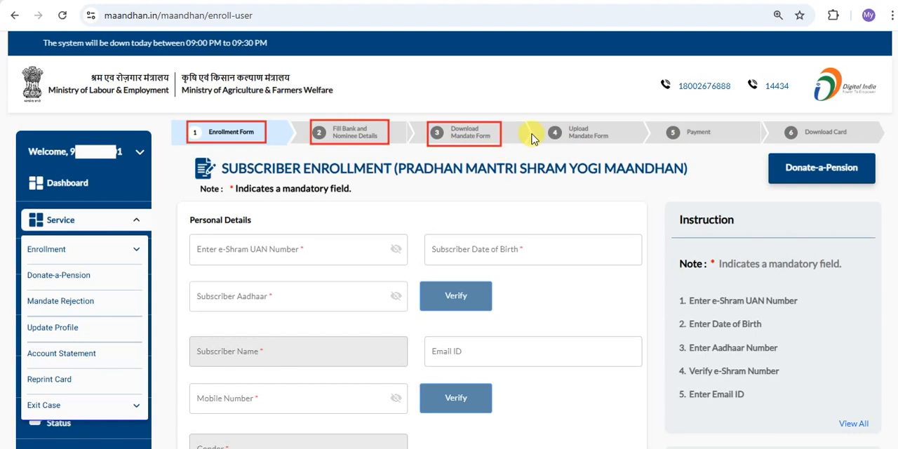
{"action": "left_click_drag", "start_coordinate": [546, 121], "coordinate": [622, 147]}
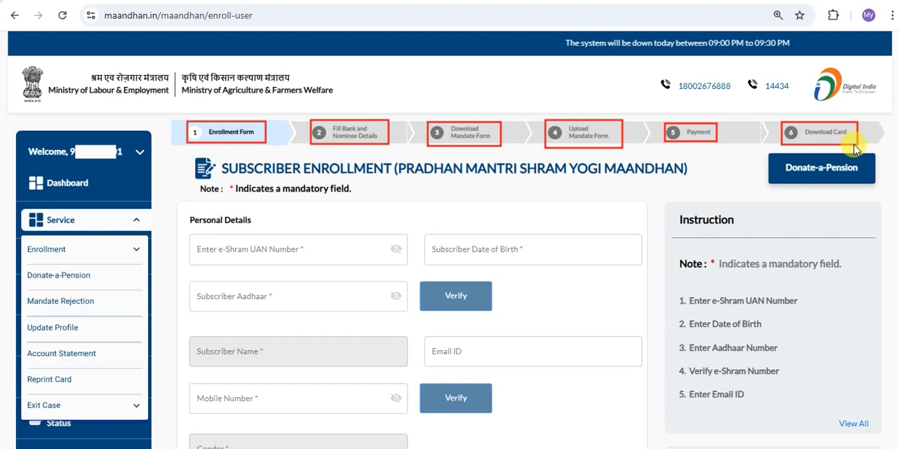
Verify the subscriber's e-Shram UAN and Aadhaar by entering the OTP sent to the registered mobile.
{"action": "scroll", "coordinate": [583, 263], "scroll_direction": "down", "scroll_amount": 1}
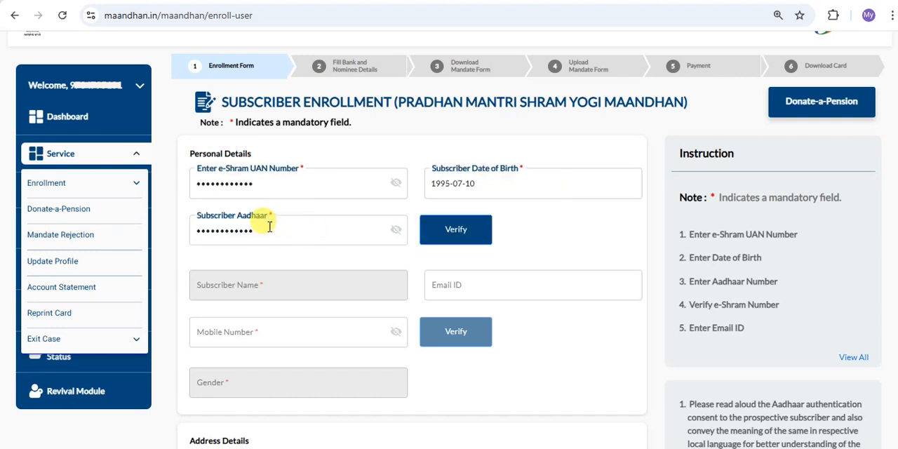
{"action": "left_click", "coordinate": [467, 231]}
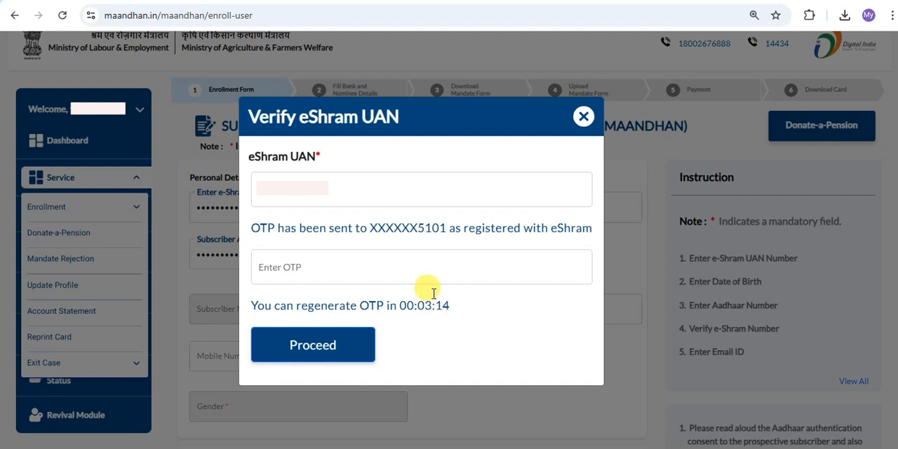
{"action": "left_click", "coordinate": [314, 266]}
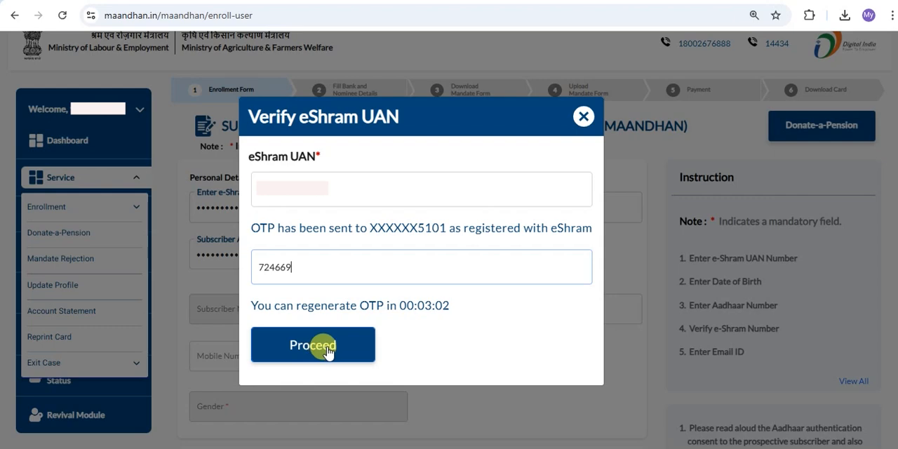
{"action": "left_click", "coordinate": [338, 346]}
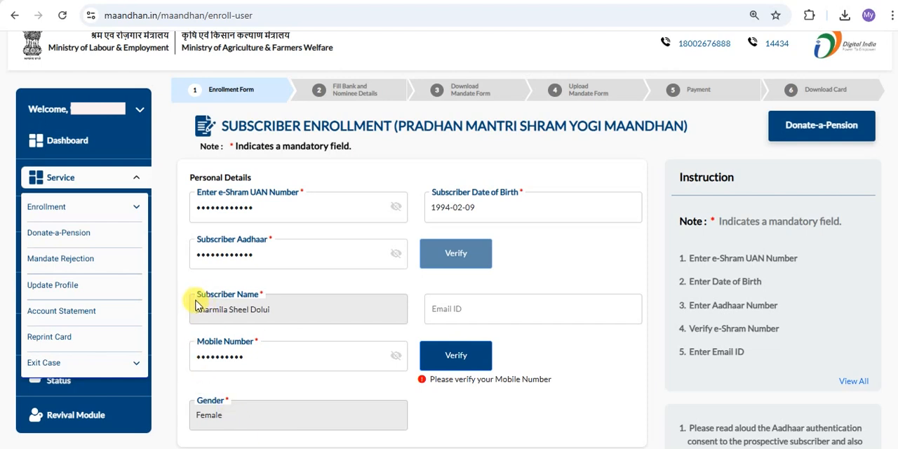
Verify the subscriber's mobile number by entering the one-time verification code and confirming the success message.
{"action": "left_click_drag", "start_coordinate": [217, 320], "coordinate": [275, 326]}
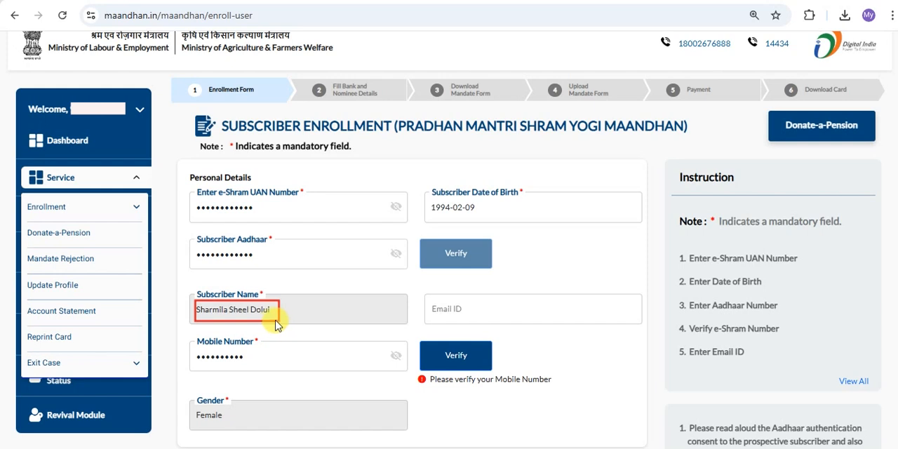
{"action": "left_click_drag", "start_coordinate": [432, 303], "coordinate": [451, 310]}
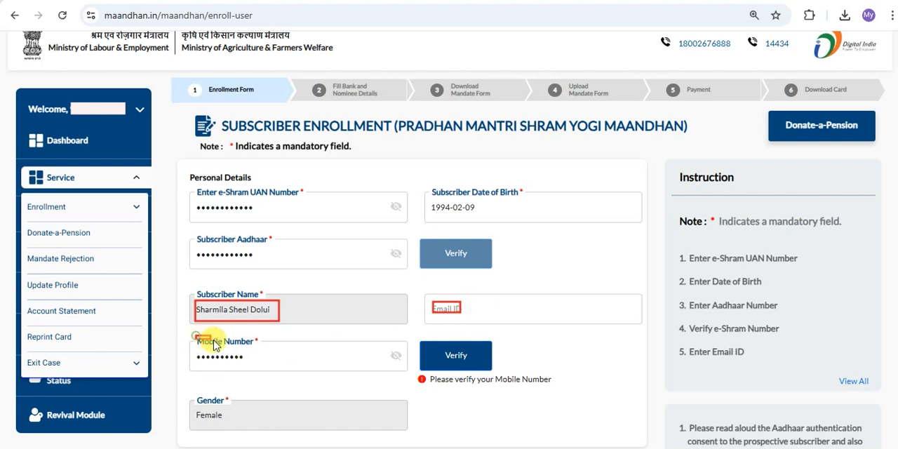
{"action": "left_click_drag", "start_coordinate": [197, 336], "coordinate": [248, 349]}
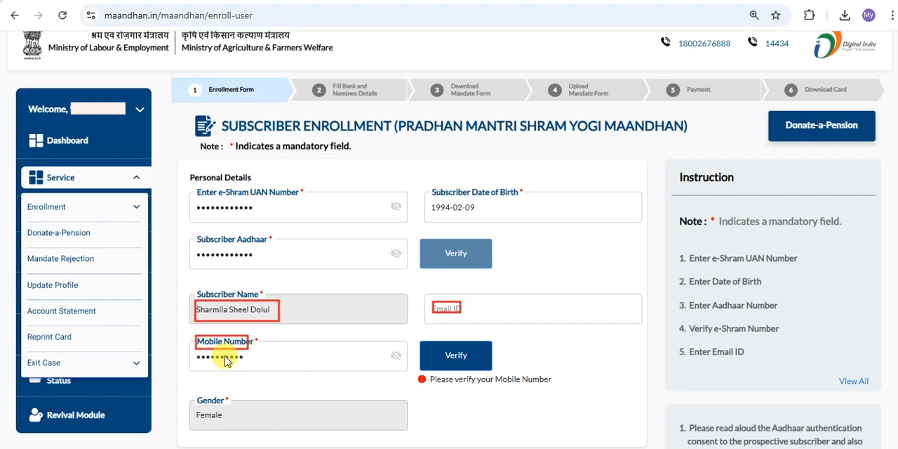
{"action": "left_click_drag", "start_coordinate": [213, 352], "coordinate": [245, 363]}
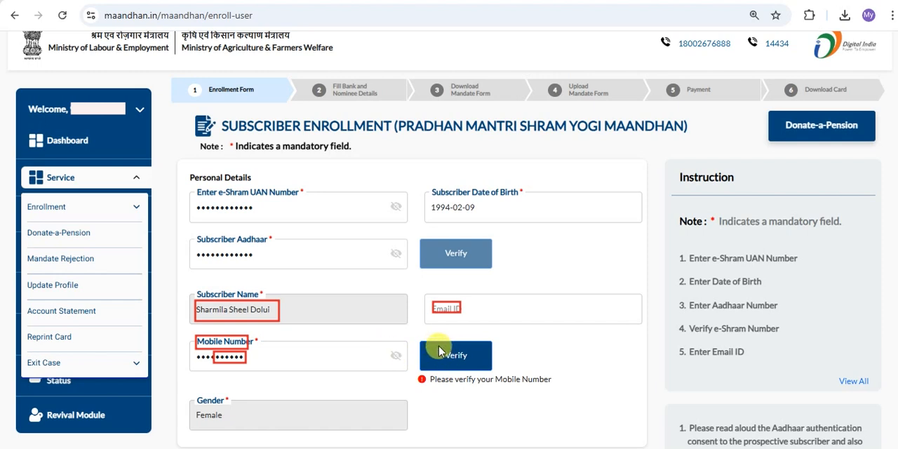
{"action": "left_click_drag", "start_coordinate": [437, 346], "coordinate": [480, 369]}
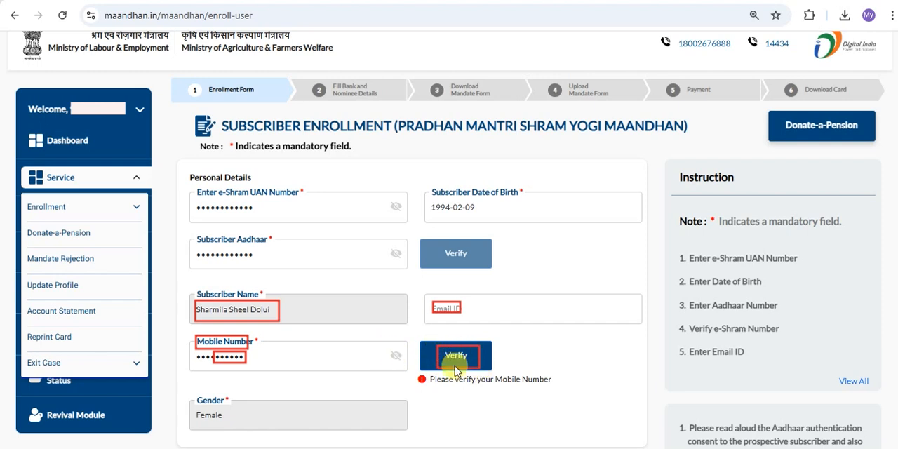
{"action": "left_click", "coordinate": [456, 357]}
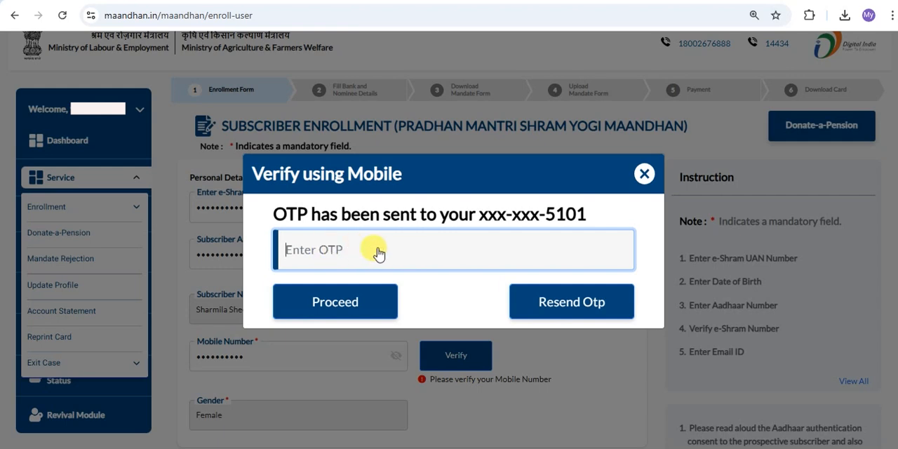
{"action": "left_click", "coordinate": [331, 309]}
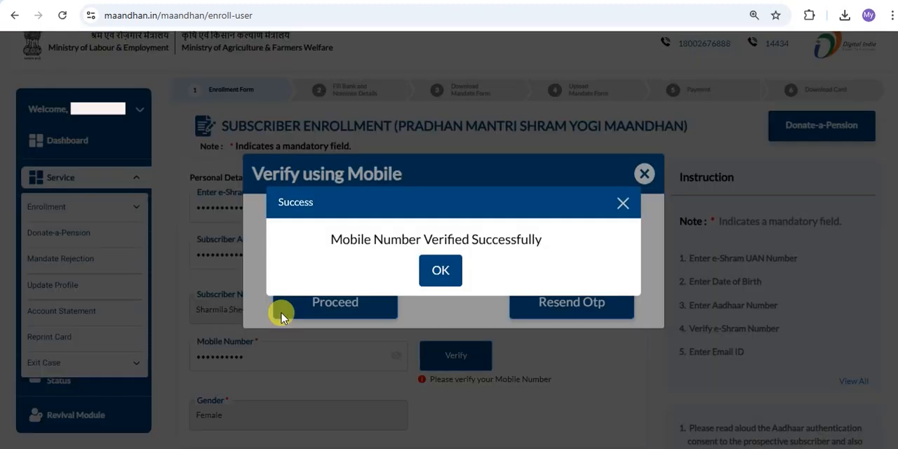
{"action": "left_click", "coordinate": [441, 272]}
Examine the Address Details section: state, district, pincode and North Eastern Region fields.
{"action": "scroll", "coordinate": [401, 277], "scroll_direction": "down", "scroll_amount": 5}
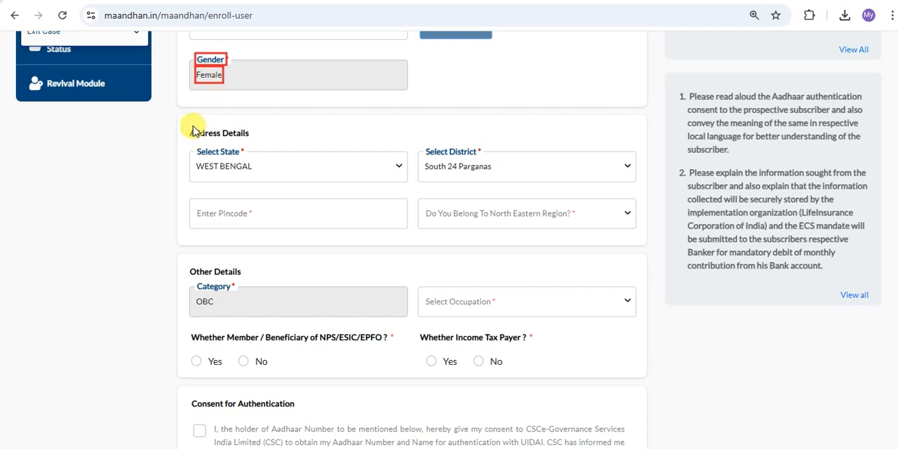
{"action": "left_click_drag", "start_coordinate": [208, 132], "coordinate": [250, 139]}
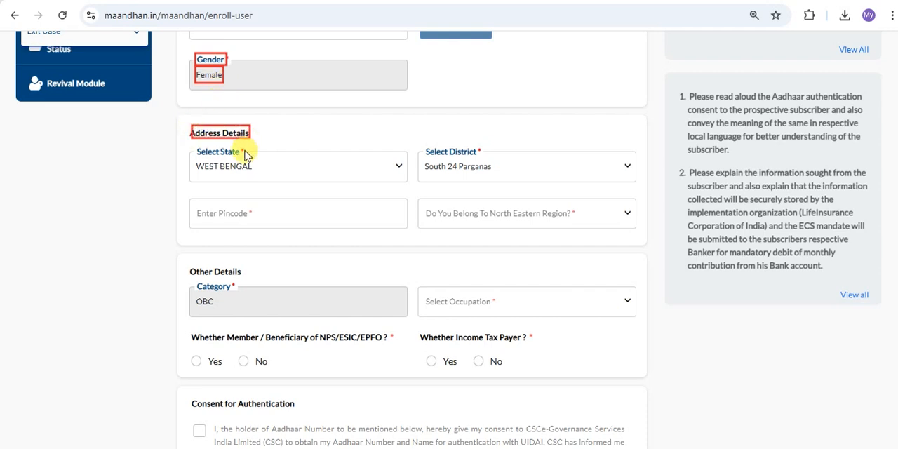
{"action": "left_click_drag", "start_coordinate": [197, 156], "coordinate": [250, 178]}
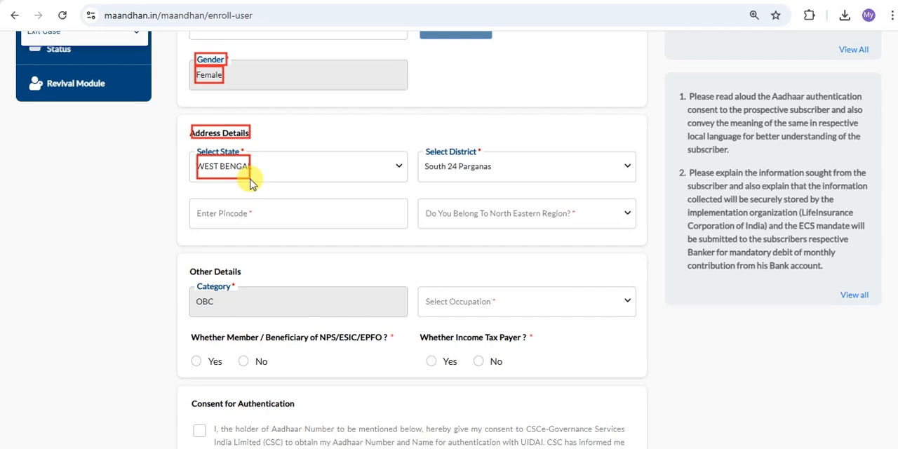
{"action": "mouse_move", "coordinate": [423, 146]}
{"action": "left_mouse_down"}
{"action": "mouse_move", "coordinate": [477, 160]}
{"action": "mouse_move", "coordinate": [463, 175]}
{"action": "left_mouse_up"}
{"action": "mouse_move", "coordinate": [200, 206]}
{"action": "left_mouse_down"}
{"action": "mouse_move", "coordinate": [246, 221]}
{"action": "mouse_move", "coordinate": [315, 223]}
{"action": "left_mouse_up"}
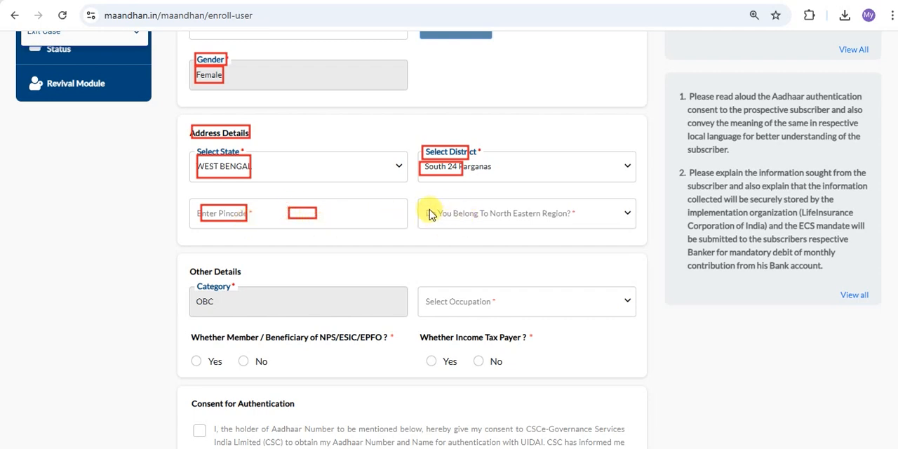
{"action": "left_click_drag", "start_coordinate": [423, 204], "coordinate": [448, 221]}
{"action": "left_click_drag", "start_coordinate": [510, 227], "coordinate": [577, 226]}
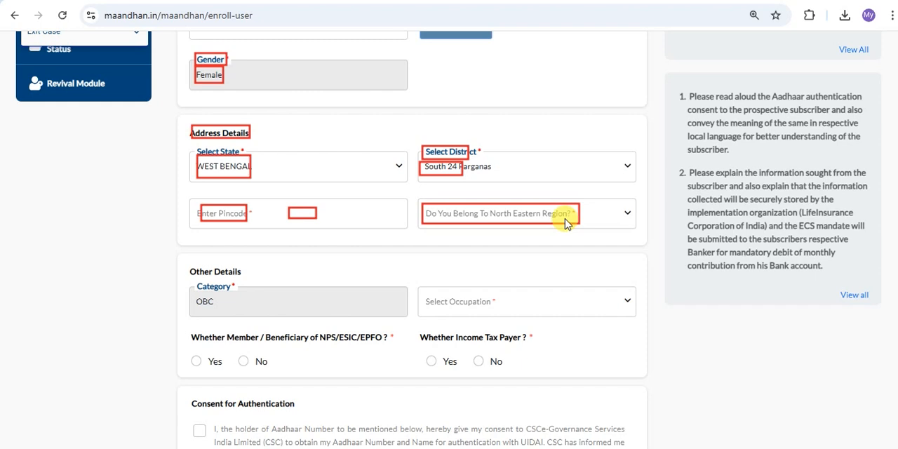
Set North Eastern Region to No and choose Agriculture as the subscriber's occupation.
{"action": "left_click", "coordinate": [607, 213]}
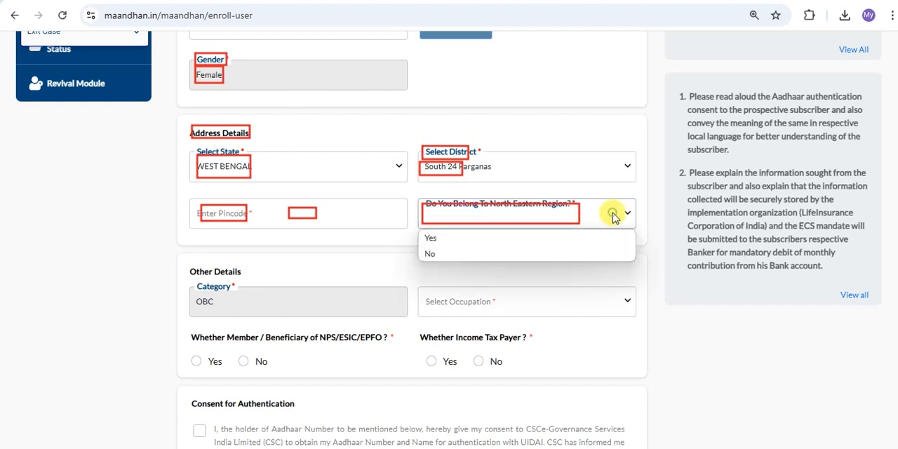
{"action": "left_click", "coordinate": [444, 254]}
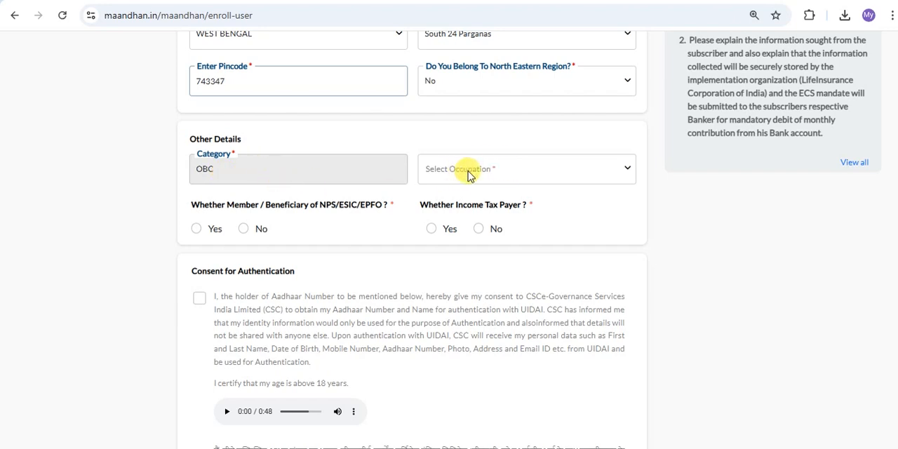
{"action": "left_click", "coordinate": [627, 167]}
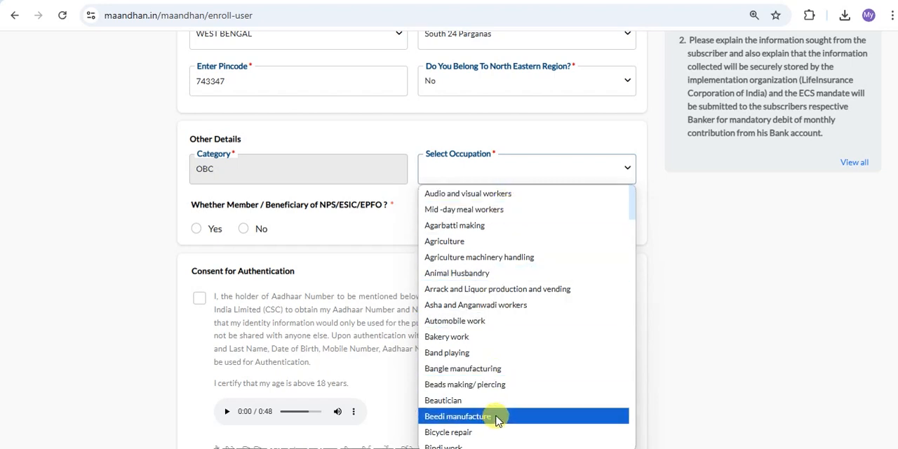
{"action": "left_click", "coordinate": [476, 244]}
Answer No to both NPS/ESIC/EPFO membership and income tax payer questions.
{"action": "mouse_move", "coordinate": [190, 196]}
{"action": "left_mouse_down"}
{"action": "mouse_move", "coordinate": [265, 222]}
{"action": "mouse_move", "coordinate": [401, 220]}
{"action": "left_mouse_up"}
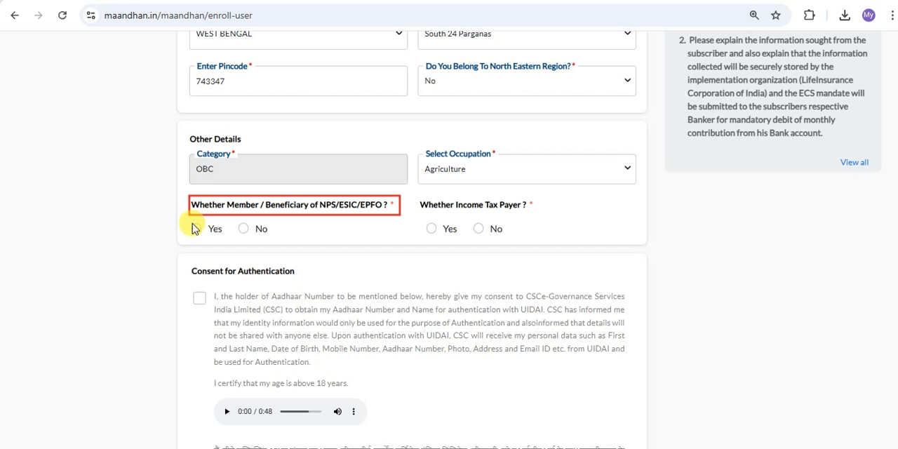
{"action": "mouse_move", "coordinate": [188, 221]}
{"action": "left_mouse_down"}
{"action": "mouse_move", "coordinate": [209, 237]}
{"action": "mouse_move", "coordinate": [264, 240]}
{"action": "left_mouse_up"}
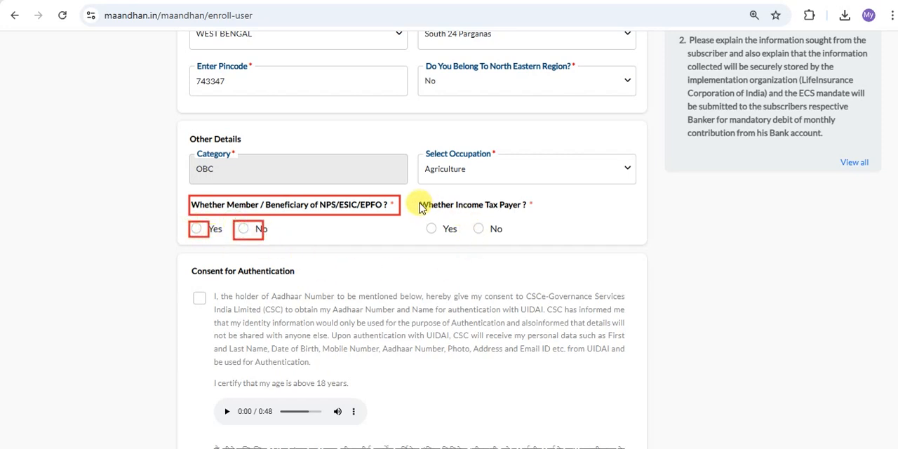
{"action": "mouse_move", "coordinate": [420, 196]}
{"action": "left_mouse_down"}
{"action": "mouse_move", "coordinate": [473, 212]}
{"action": "mouse_move", "coordinate": [527, 213]}
{"action": "left_mouse_up"}
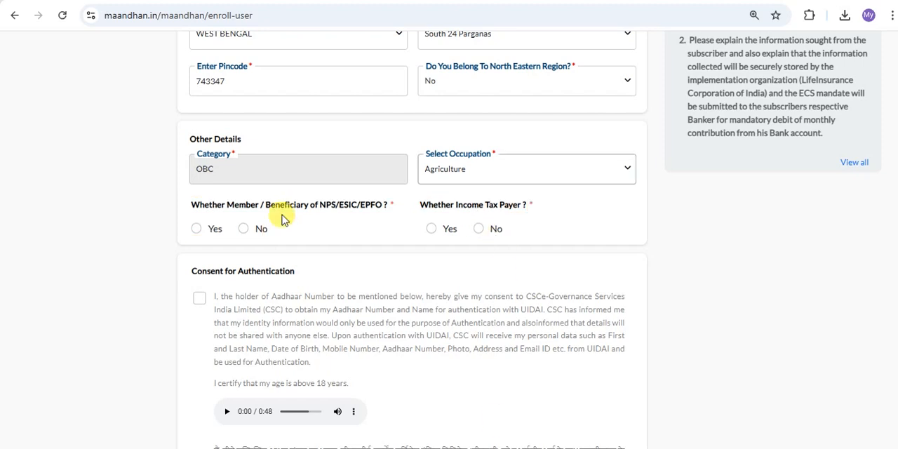
{"action": "left_click", "coordinate": [257, 233]}
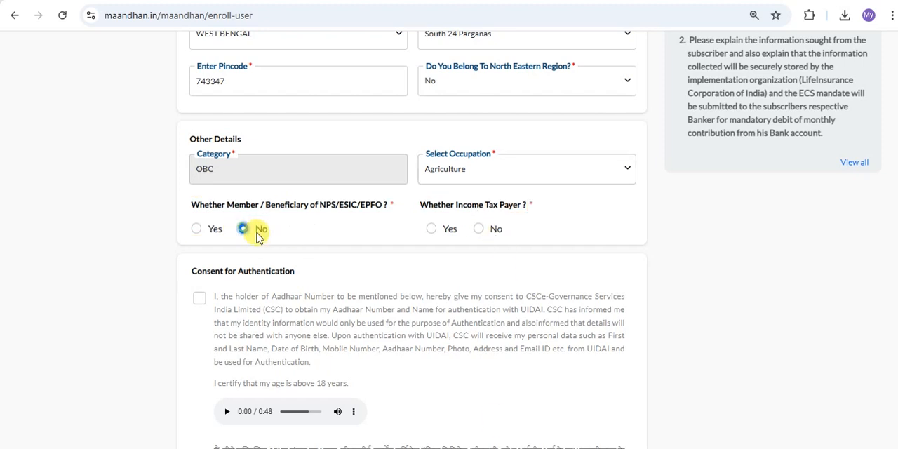
{"action": "left_click", "coordinate": [479, 230]}
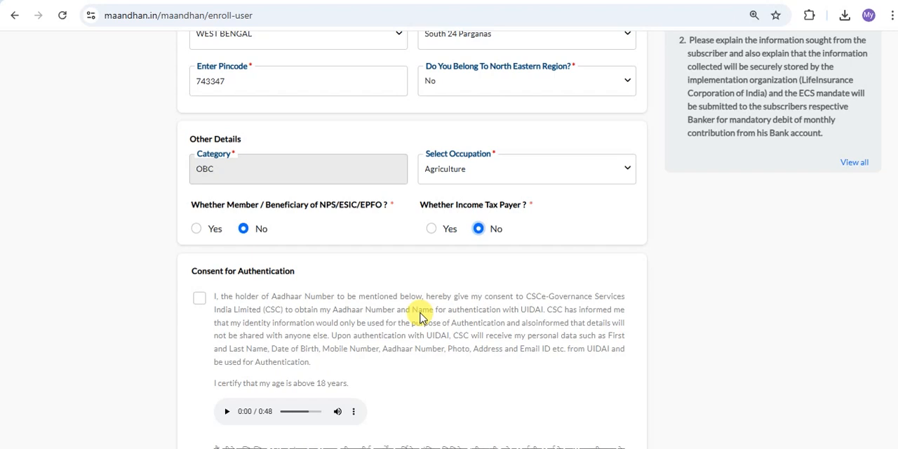
Tick the Aadhaar authentication consent, submit the enrollment form and acknowledge the success message.
{"action": "left_click", "coordinate": [200, 299]}
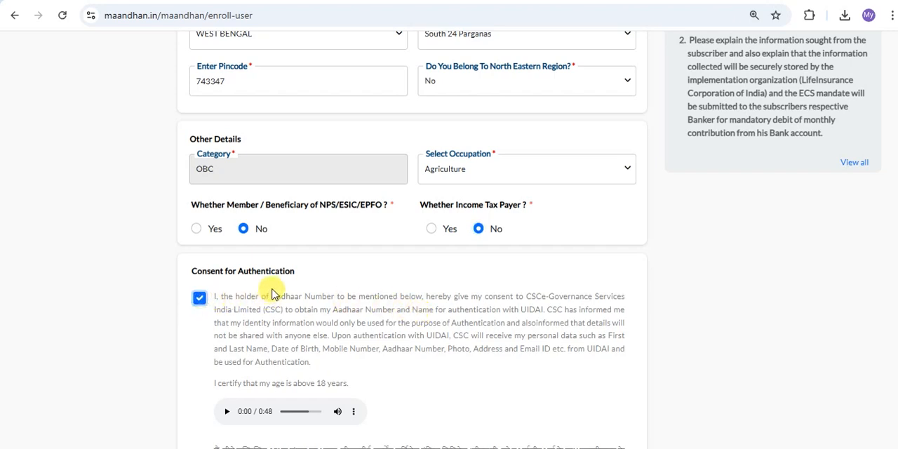
{"action": "scroll", "coordinate": [277, 289], "scroll_direction": "down", "scroll_amount": 4}
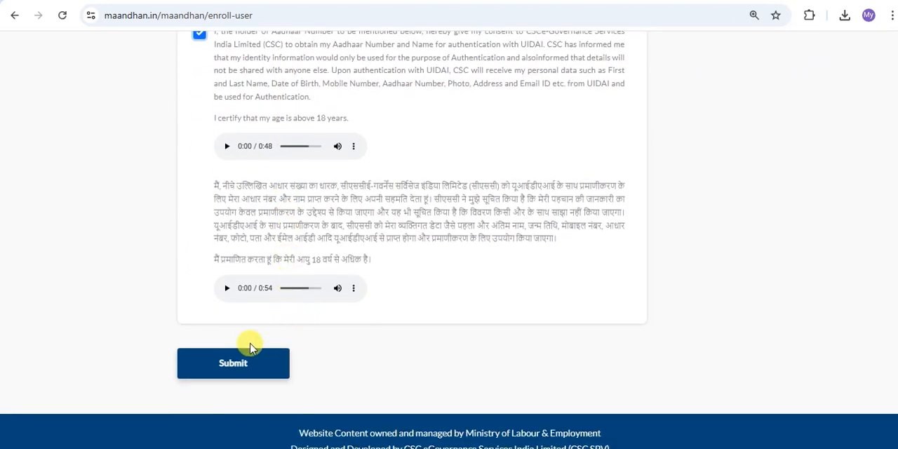
{"action": "left_click", "coordinate": [239, 365]}
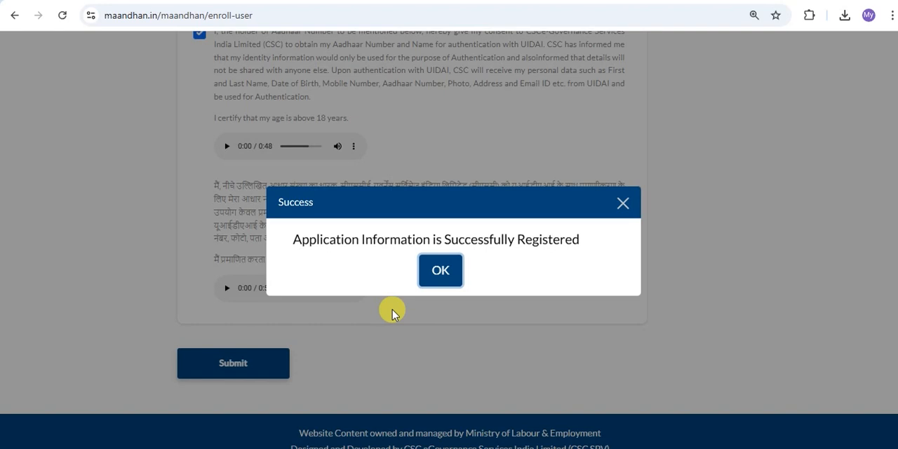
{"action": "left_click", "coordinate": [435, 272]}
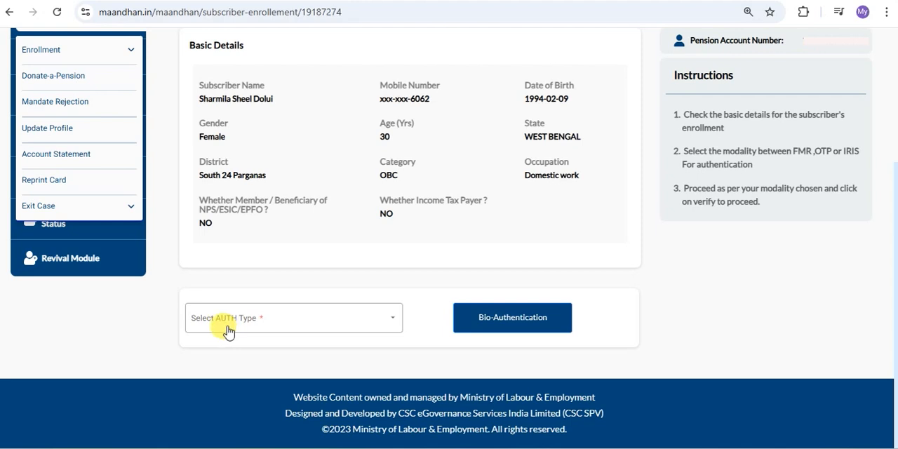
Choose OTP as the authentication type and start Bio-Authentication.
{"action": "left_click", "coordinate": [281, 324]}
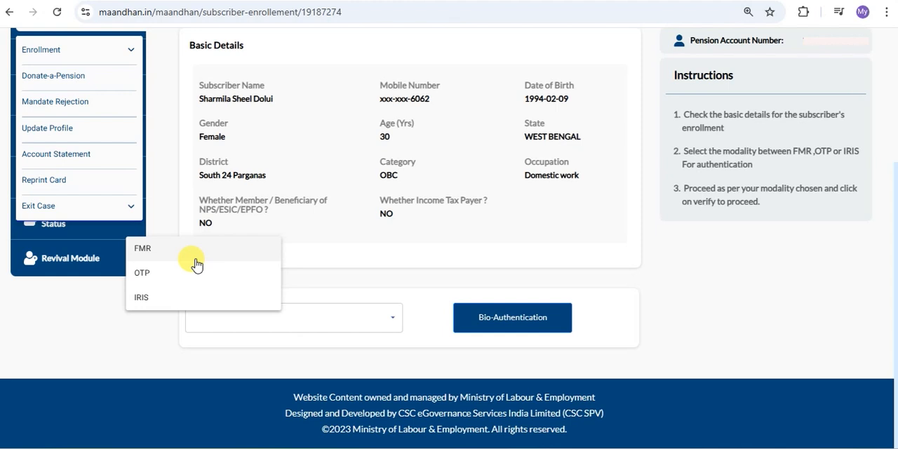
{"action": "left_click", "coordinate": [144, 275]}
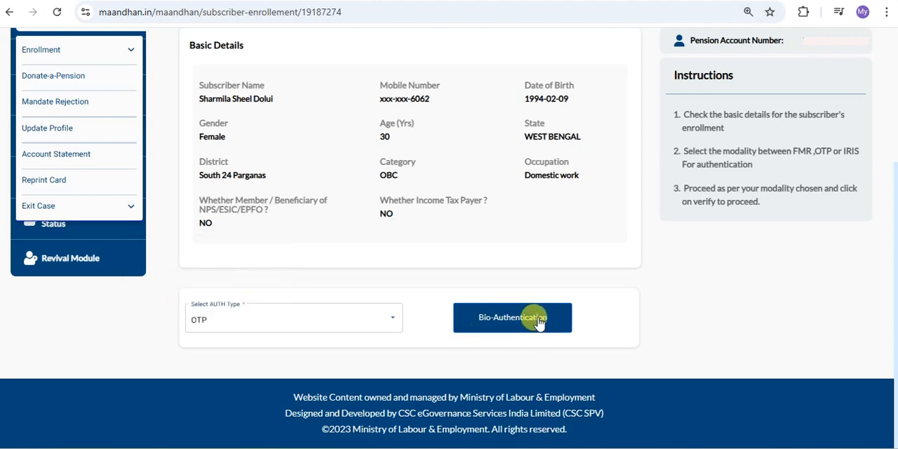
{"action": "left_click", "coordinate": [514, 319]}
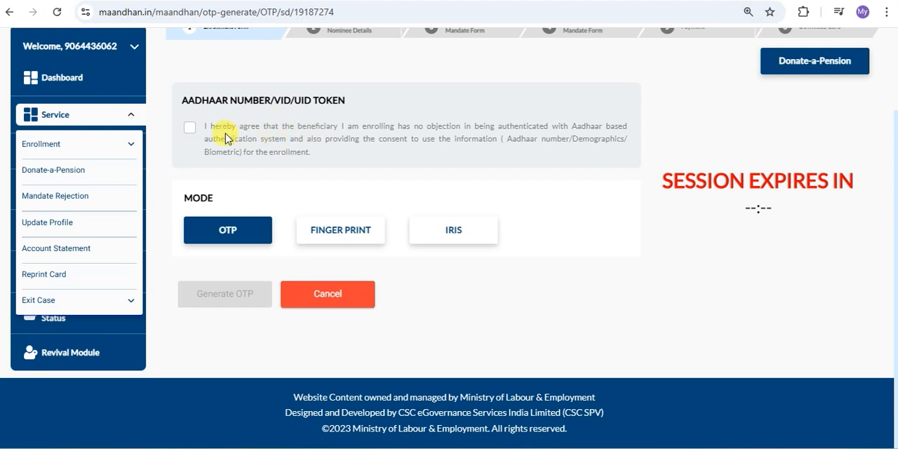
Agree to Aadhaar-based authentication, select OTP mode and generate the OTP.
{"action": "left_click", "coordinate": [190, 129]}
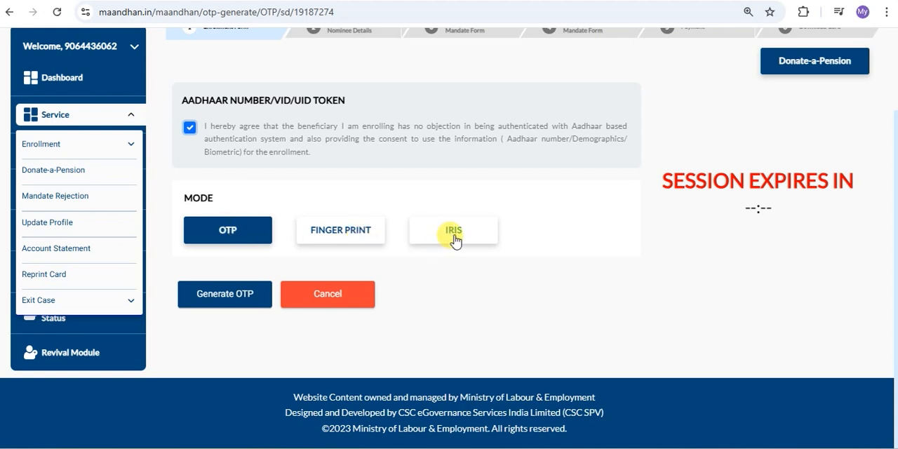
{"action": "left_click", "coordinate": [227, 233]}
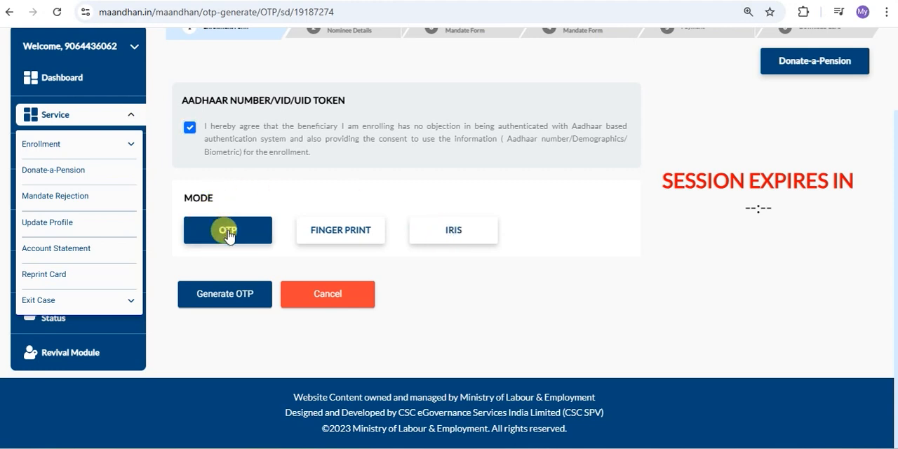
{"action": "left_click", "coordinate": [228, 296]}
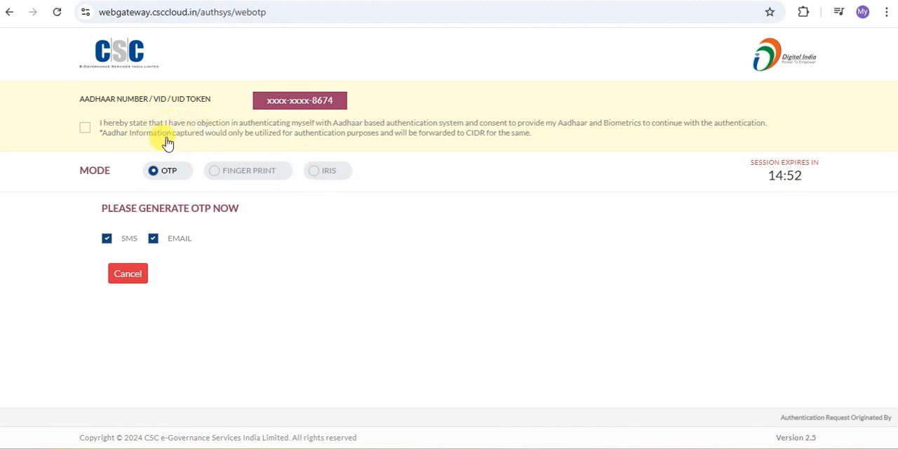
Accept the CSC gateway consent, untick EMAIL so only SMS is used, and generate the OTP.
{"action": "left_click", "coordinate": [84, 129]}
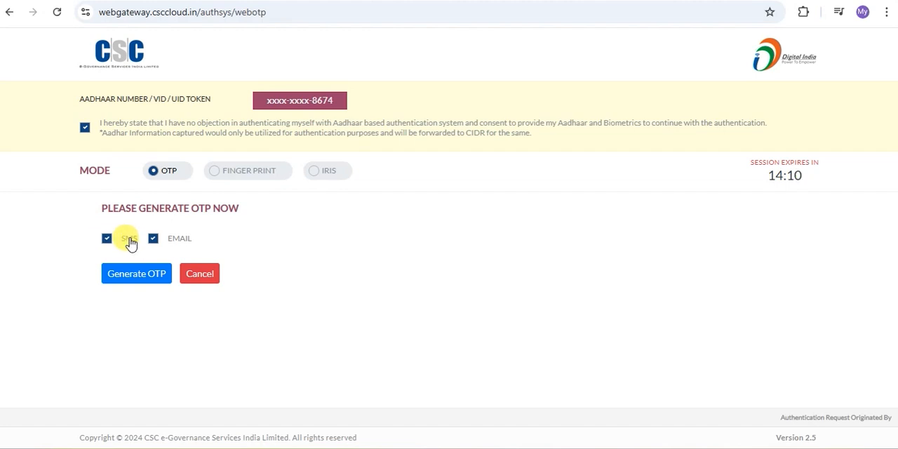
{"action": "left_click", "coordinate": [153, 238]}
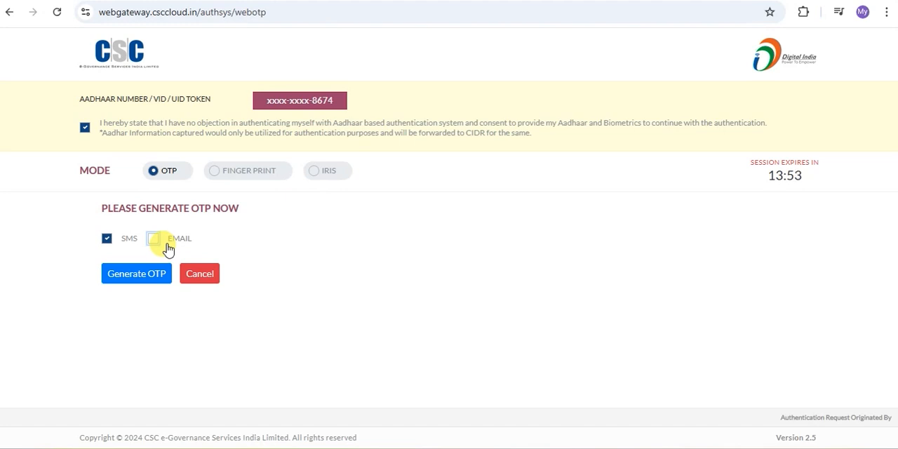
{"action": "left_click", "coordinate": [133, 275]}
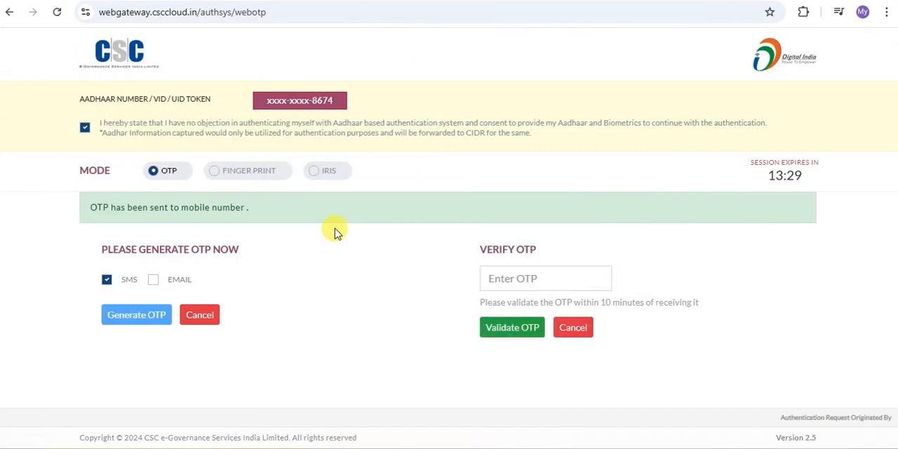
Enter the Aadhaar OTP received by SMS and validate it.
{"action": "left_click", "coordinate": [513, 277]}
{"action": "type", "text": "******"}
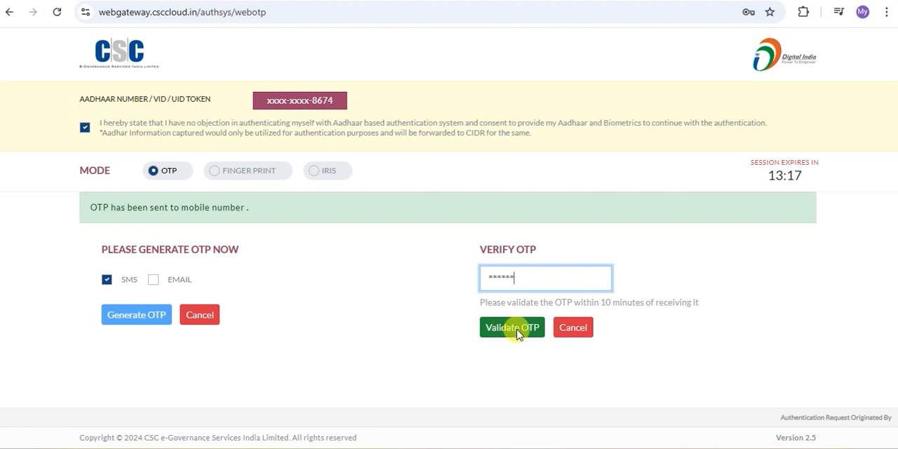
{"action": "left_click", "coordinate": [511, 329]}
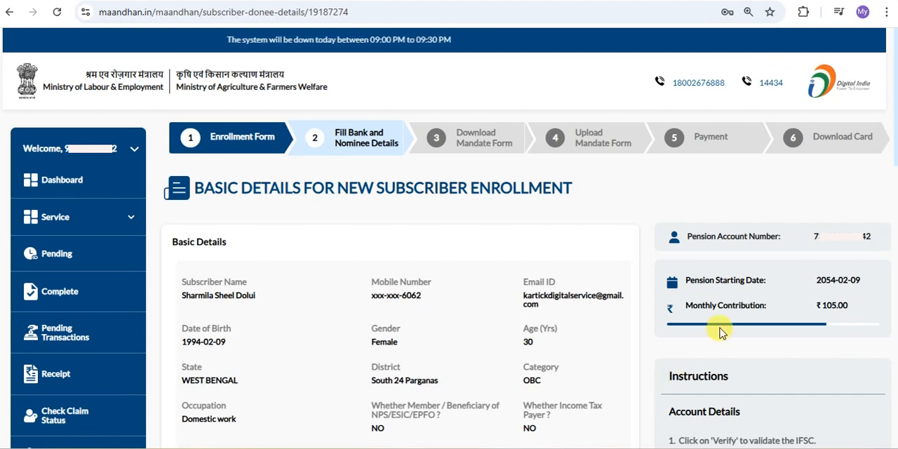
Set the beneficiary contribution frequency to 1 Month.
{"action": "mouse_move", "coordinate": [686, 228]}
{"action": "left_mouse_down"}
{"action": "mouse_move", "coordinate": [736, 250]}
{"action": "mouse_move", "coordinate": [877, 248]}
{"action": "left_mouse_up"}
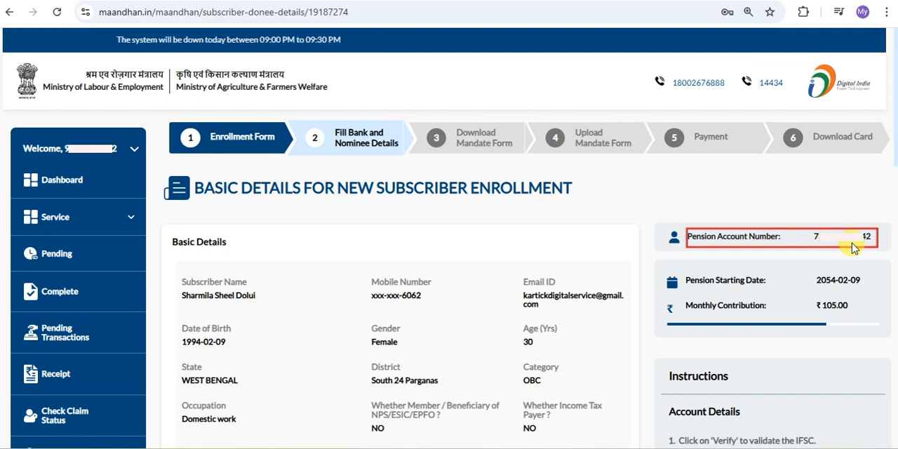
{"action": "left_click_drag", "start_coordinate": [686, 273], "coordinate": [766, 289]}
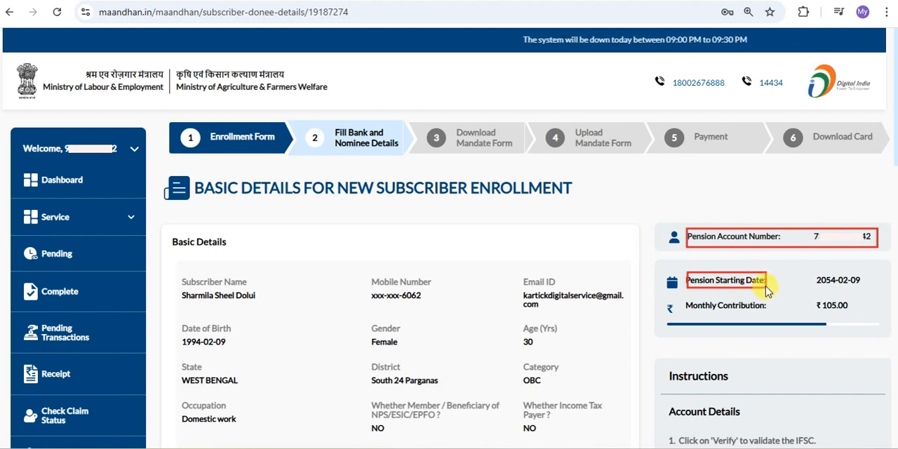
{"action": "left_click_drag", "start_coordinate": [816, 273], "coordinate": [866, 287]}
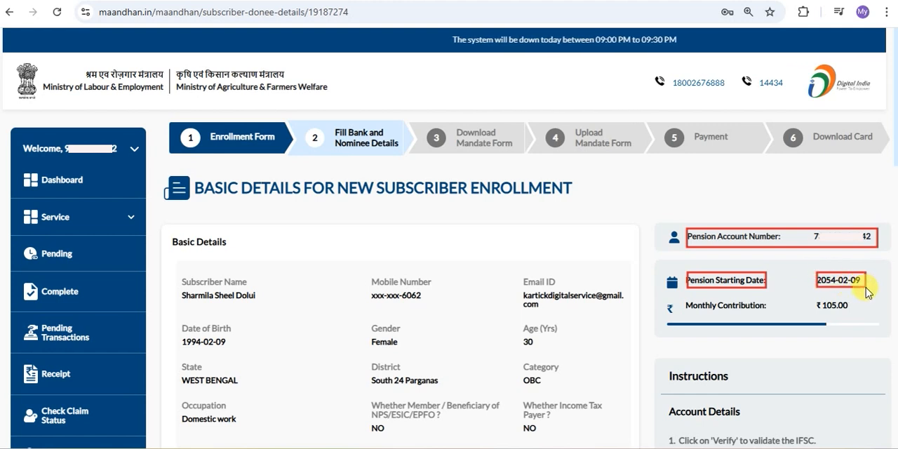
{"action": "mouse_move", "coordinate": [687, 299]}
{"action": "left_mouse_down"}
{"action": "mouse_move", "coordinate": [705, 313]}
{"action": "mouse_move", "coordinate": [767, 318]}
{"action": "left_mouse_up"}
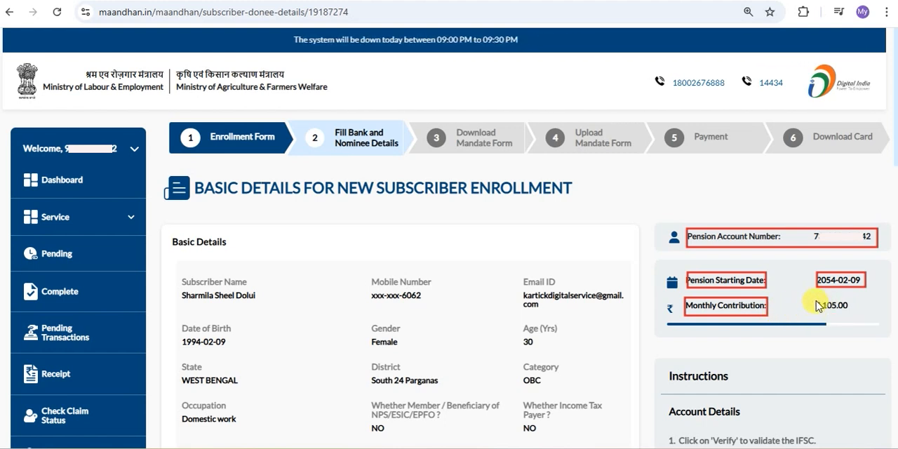
{"action": "left_click_drag", "start_coordinate": [816, 298], "coordinate": [853, 314]}
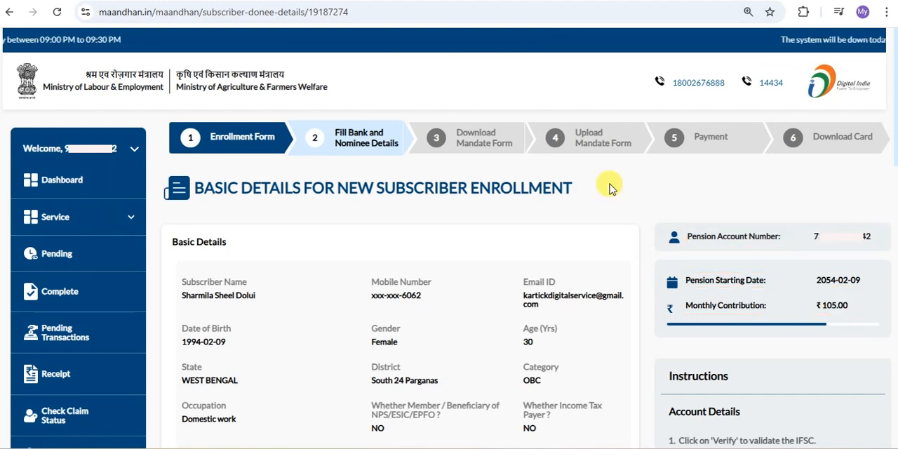
{"action": "scroll", "coordinate": [293, 202], "scroll_direction": "down", "scroll_amount": 5}
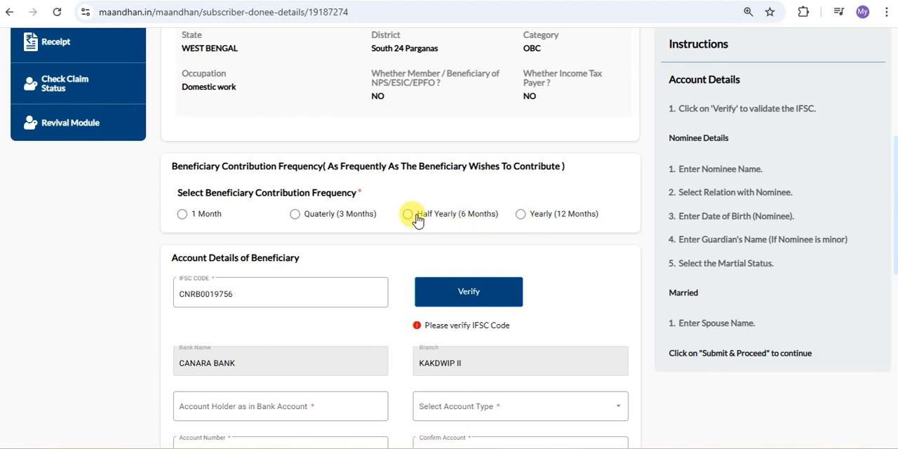
{"action": "left_click", "coordinate": [186, 220]}
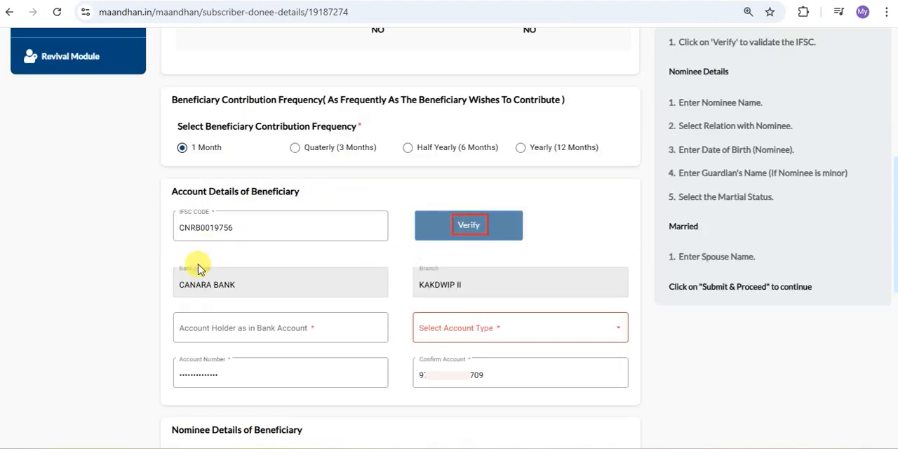
Set the beneficiary's bank account type to Savings Account.
{"action": "left_click_drag", "start_coordinate": [177, 277], "coordinate": [237, 297]}
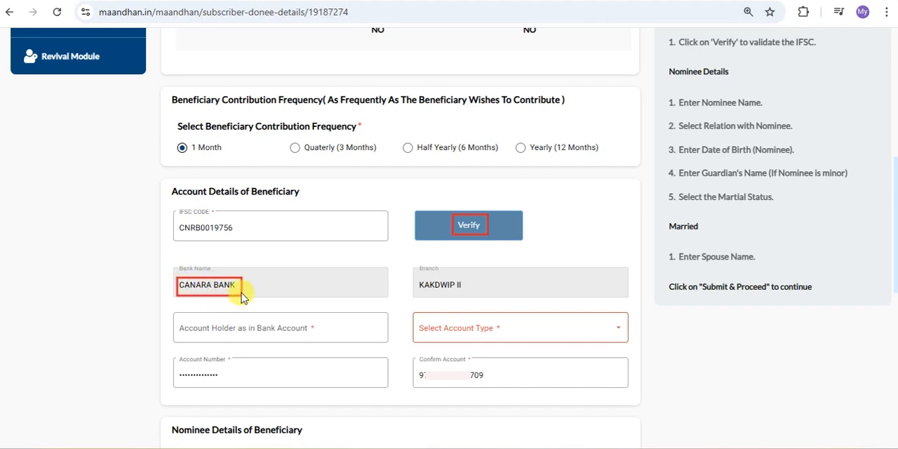
{"action": "left_click_drag", "start_coordinate": [419, 275], "coordinate": [449, 293]}
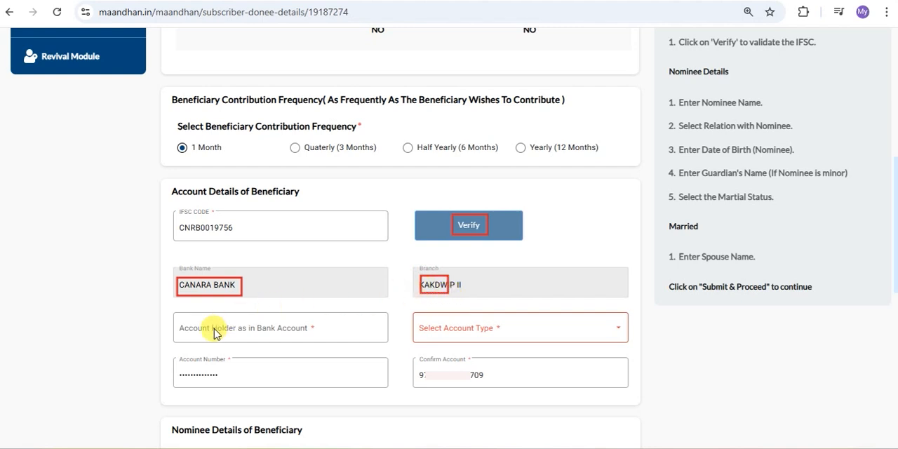
{"action": "left_click_drag", "start_coordinate": [184, 317], "coordinate": [239, 337]}
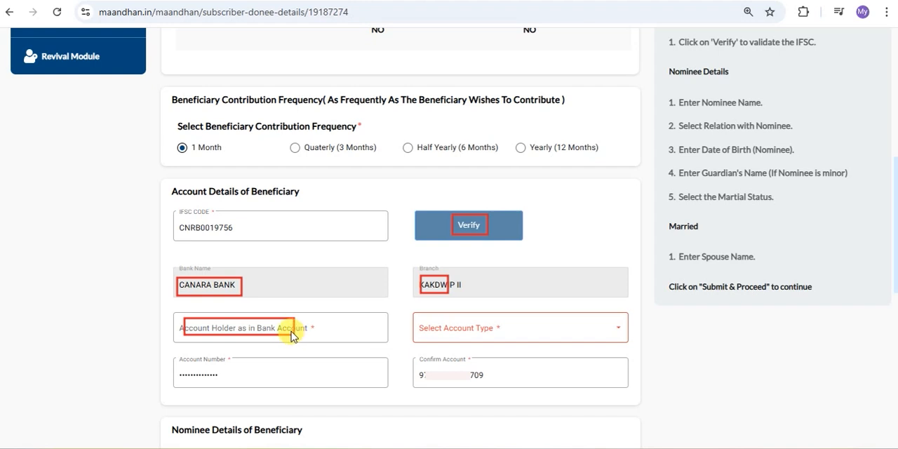
{"action": "left_click_drag", "start_coordinate": [425, 319], "coordinate": [493, 342]}
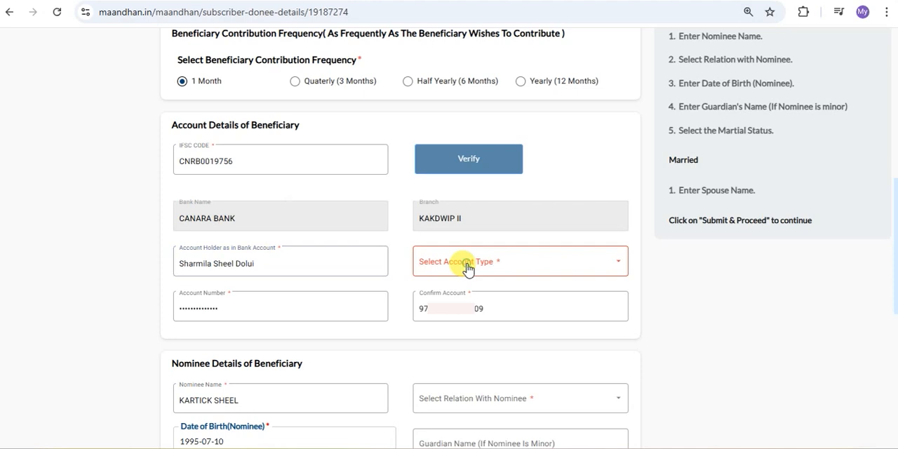
{"action": "left_click", "coordinate": [469, 266]}
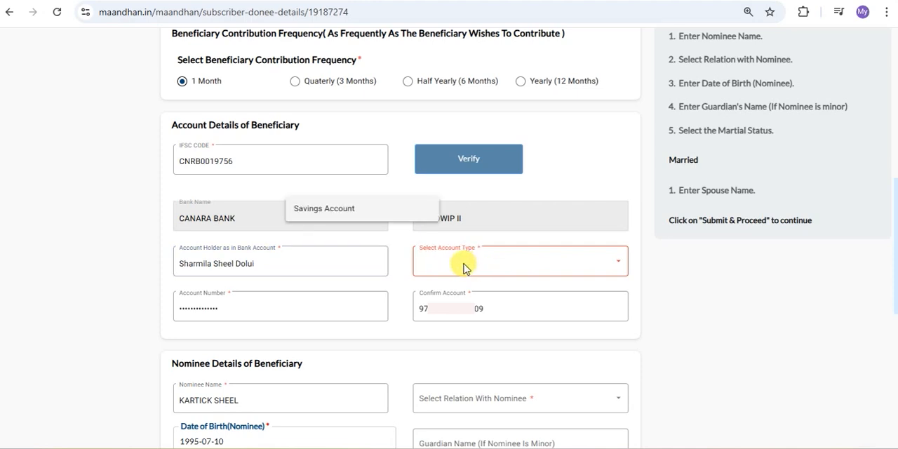
{"action": "left_click", "coordinate": [334, 214]}
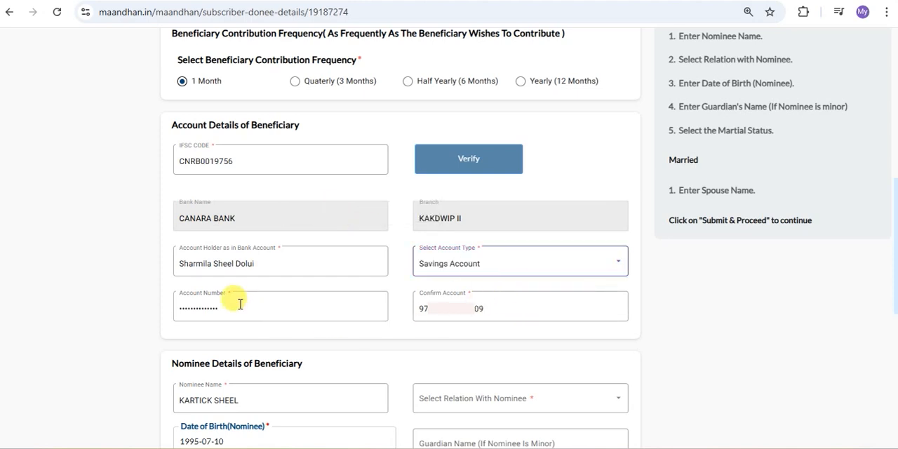
Review the account number fields and the nominee details filled in for the beneficiary.
{"action": "mouse_move", "coordinate": [178, 290]}
{"action": "left_mouse_down"}
{"action": "mouse_move", "coordinate": [230, 302]}
{"action": "mouse_move", "coordinate": [206, 316]}
{"action": "mouse_move", "coordinate": [222, 318]}
{"action": "left_mouse_up"}
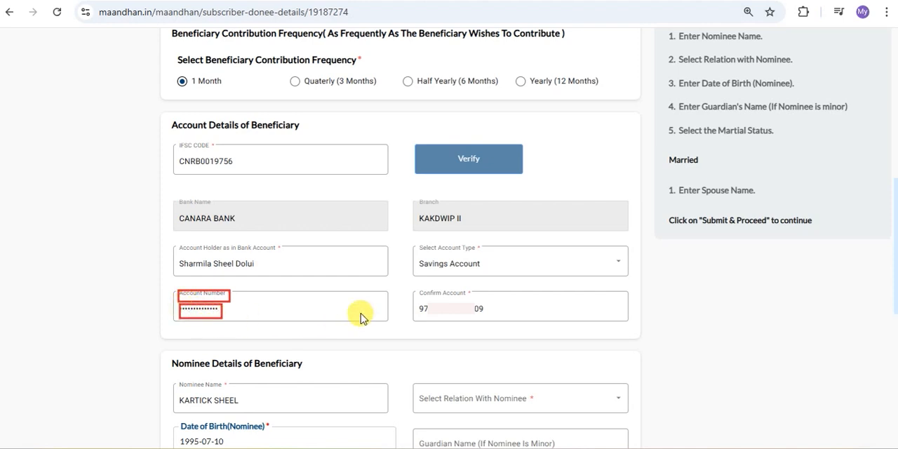
{"action": "left_click_drag", "start_coordinate": [418, 288], "coordinate": [469, 300]}
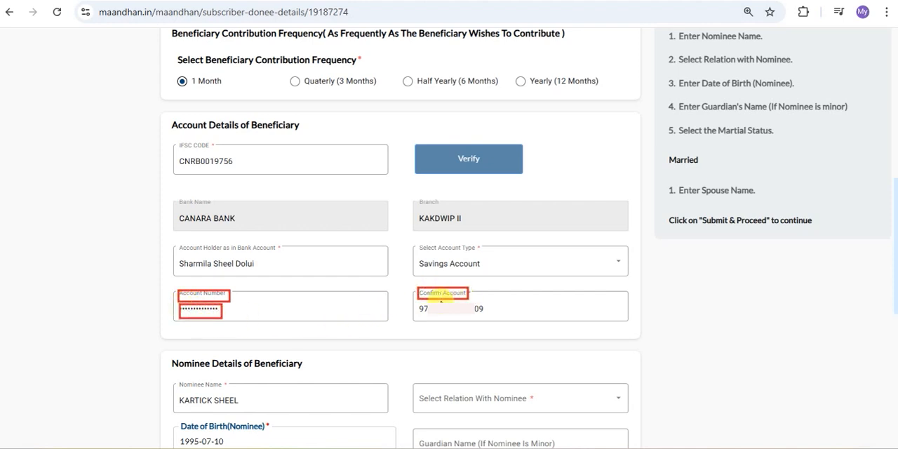
{"action": "left_click_drag", "start_coordinate": [418, 303], "coordinate": [490, 315]}
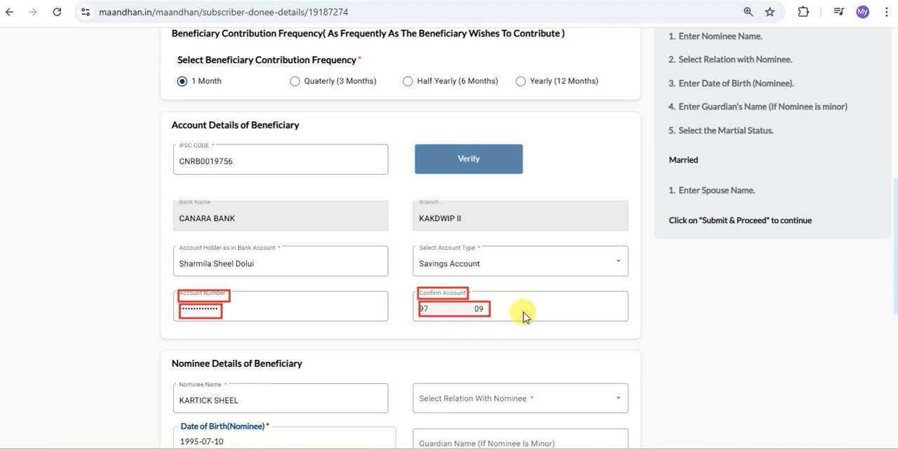
{"action": "scroll", "coordinate": [523, 312], "scroll_direction": "down", "scroll_amount": 3}
{"action": "mouse_move", "coordinate": [172, 155]}
{"action": "left_mouse_down"}
{"action": "mouse_move", "coordinate": [188, 170]}
{"action": "mouse_move", "coordinate": [306, 175]}
{"action": "left_mouse_up"}
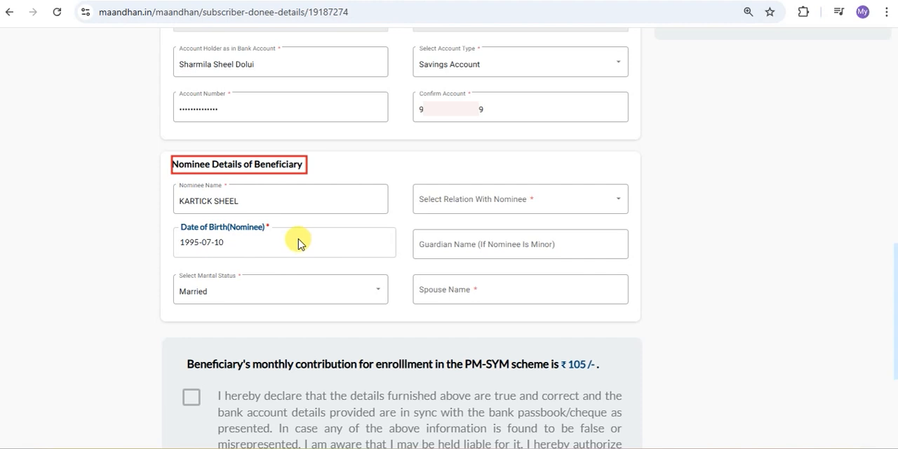
{"action": "left_click_drag", "start_coordinate": [181, 193], "coordinate": [245, 207]}
{"action": "left_click_drag", "start_coordinate": [446, 192], "coordinate": [485, 204]}
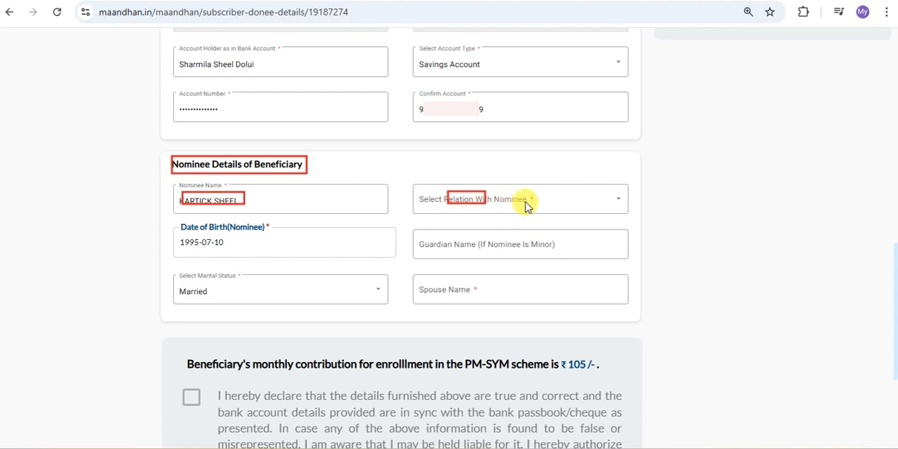
{"action": "left_click_drag", "start_coordinate": [186, 235], "coordinate": [230, 248]}
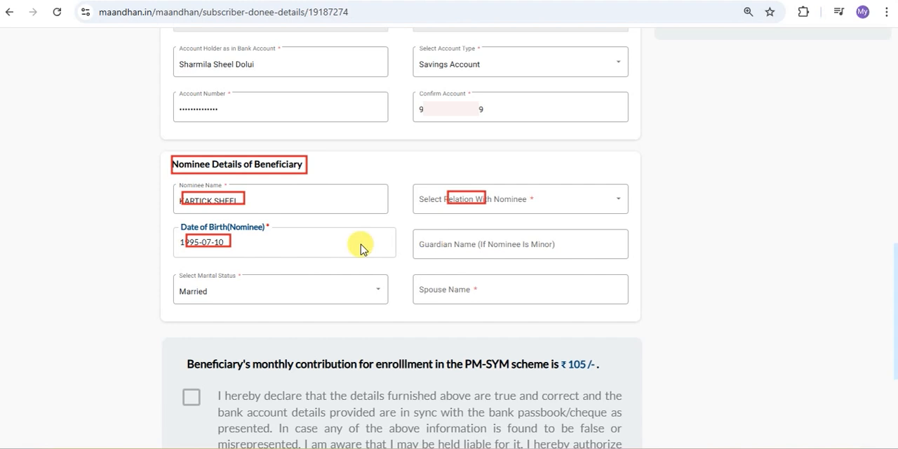
{"action": "left_click_drag", "start_coordinate": [437, 237], "coordinate": [476, 251]}
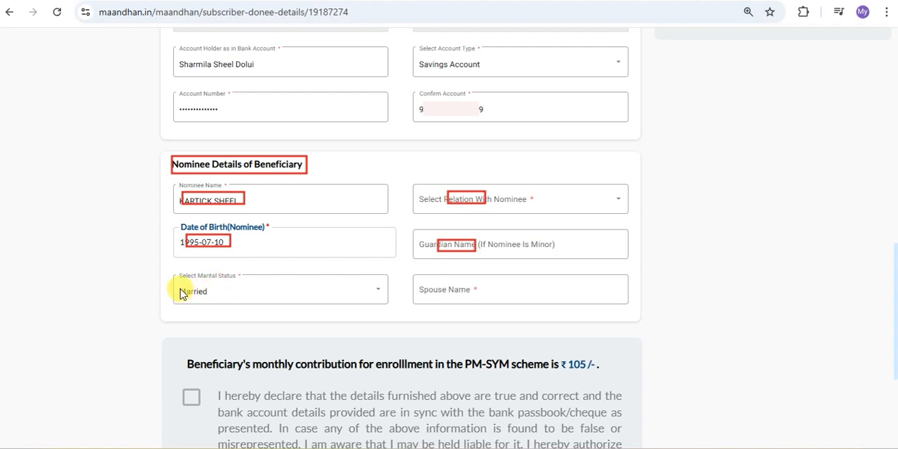
{"action": "left_click_drag", "start_coordinate": [180, 286], "coordinate": [212, 300]}
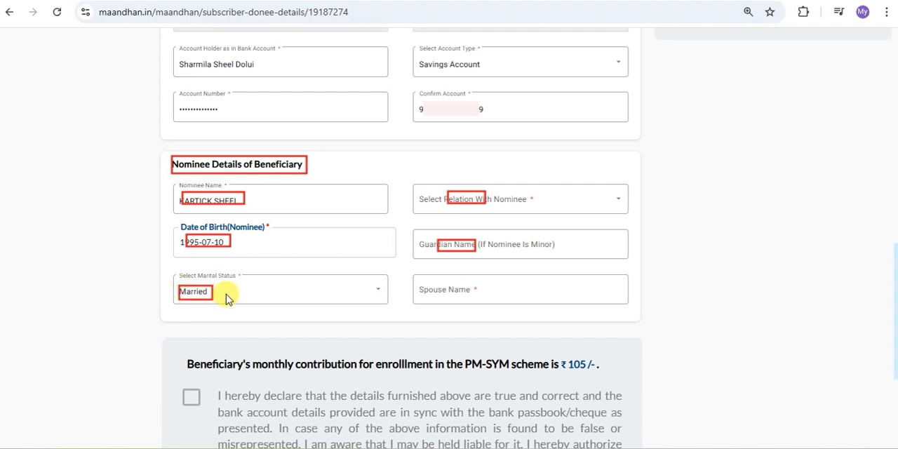
{"action": "left_click_drag", "start_coordinate": [419, 280], "coordinate": [483, 301]}
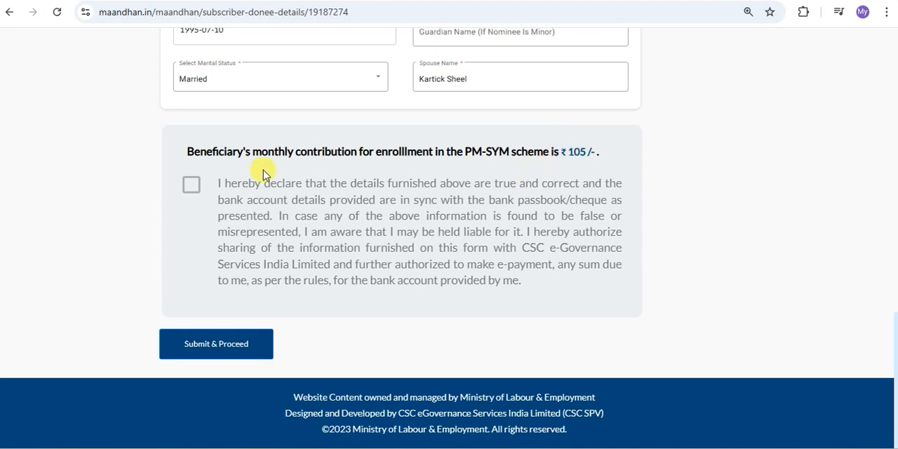
Accept the declaration and submit the bank and nominee details.
{"action": "left_click", "coordinate": [192, 188]}
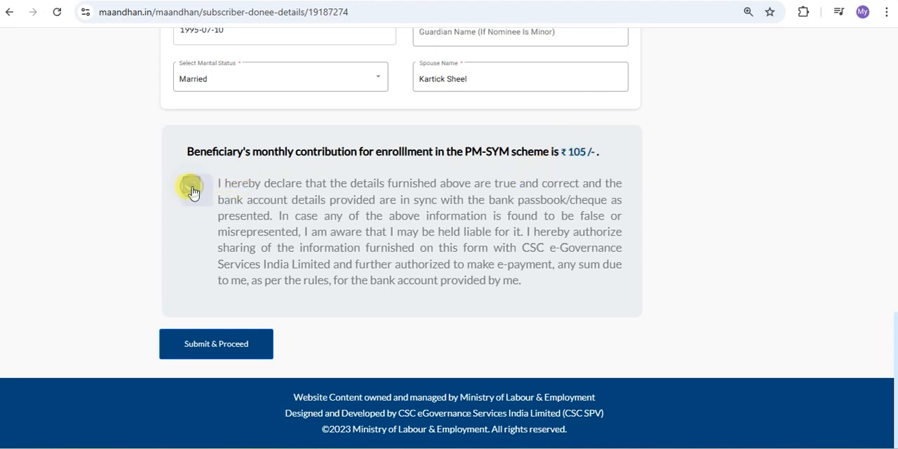
{"action": "left_click", "coordinate": [217, 348]}
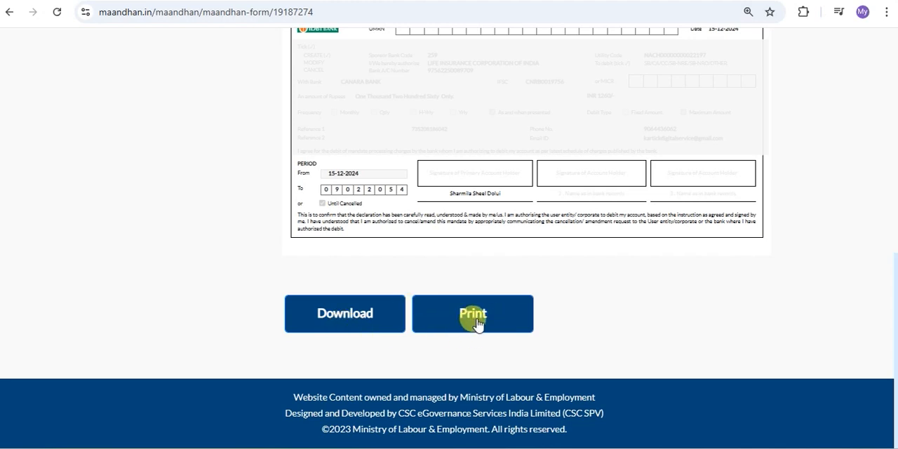
Download the generated mandate form and submit the signed mandate form uploaded as pm.pdf.
{"action": "left_click", "coordinate": [362, 318]}
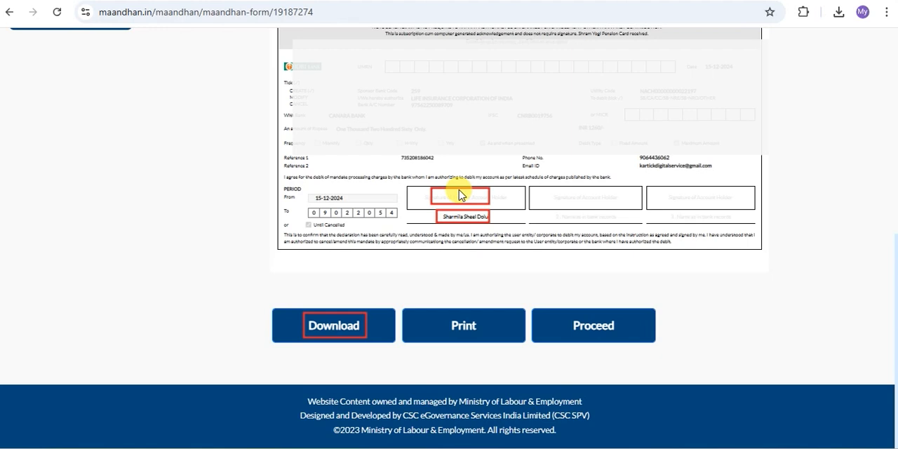
{"action": "left_click_drag", "start_coordinate": [566, 314], "coordinate": [630, 344]}
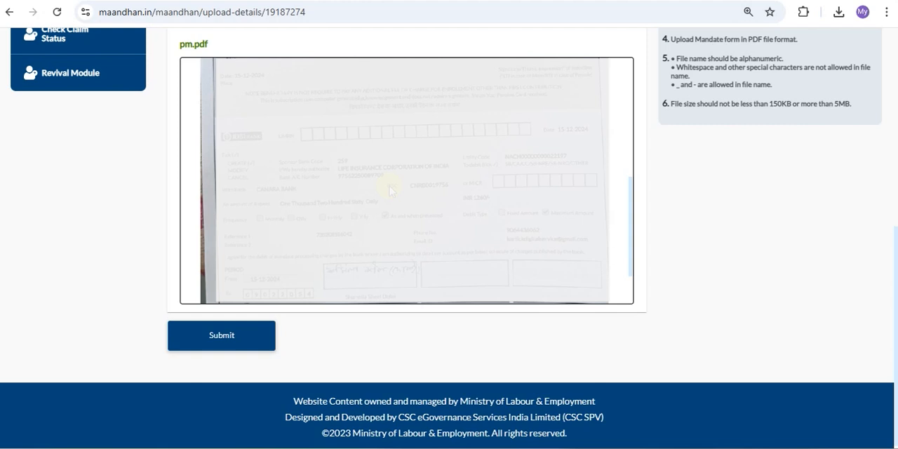
{"action": "left_click", "coordinate": [236, 343]}
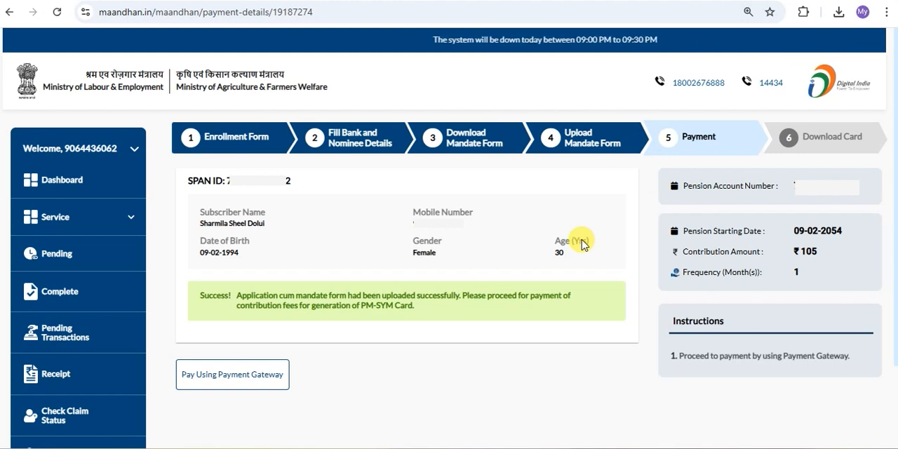
Pay the ₹105 contribution through the payment gateway, choosing UPI and generating a QR code.
{"action": "left_click", "coordinate": [228, 376]}
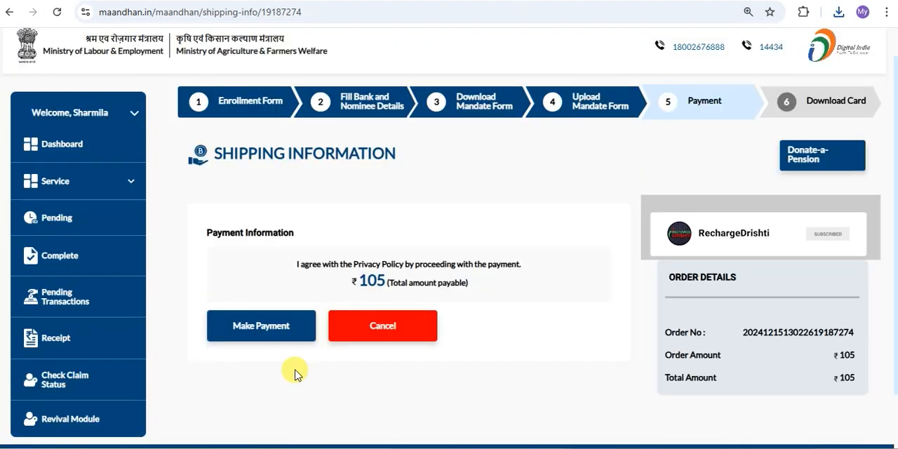
{"action": "left_click", "coordinate": [264, 328]}
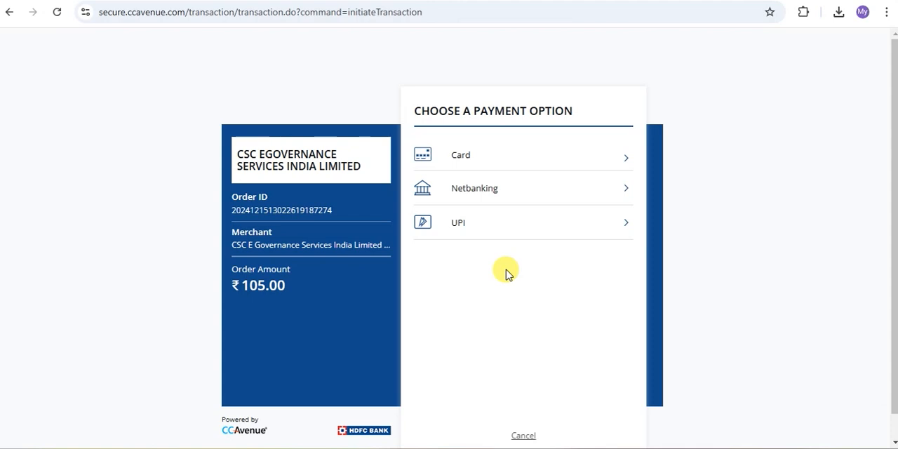
{"action": "left_click", "coordinate": [572, 233]}
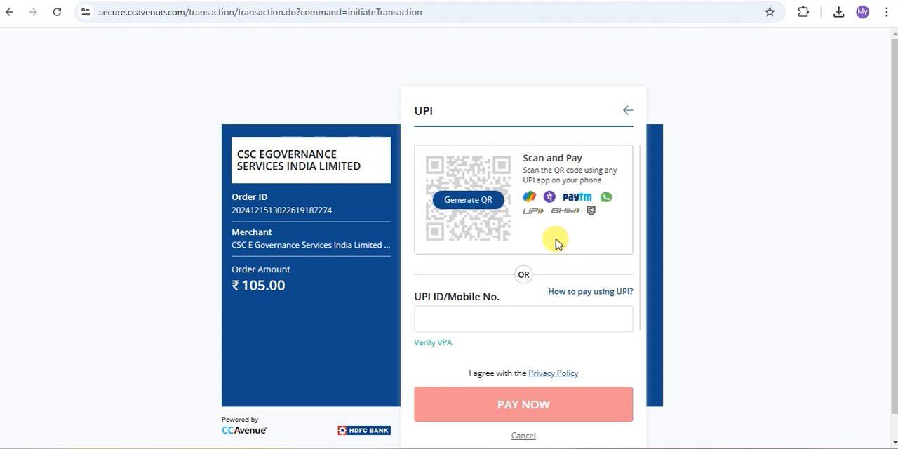
{"action": "left_click", "coordinate": [468, 201]}
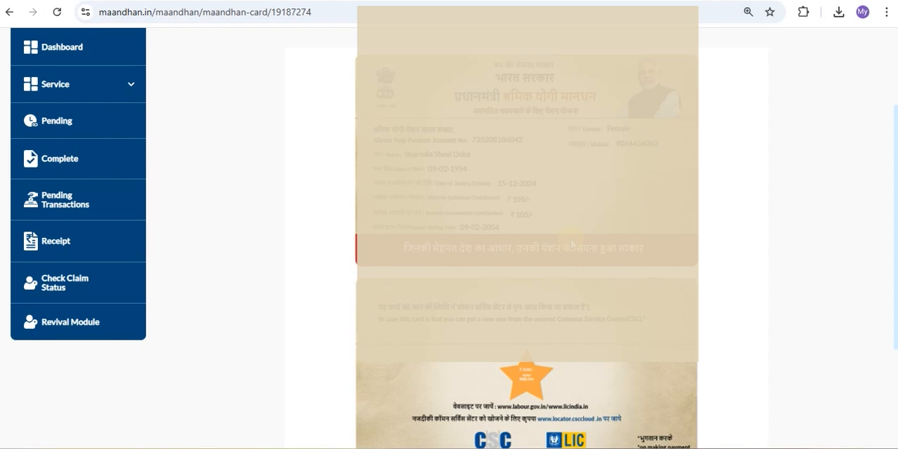
Download the subscriber's PM-SYM pension card.
{"action": "scroll", "coordinate": [571, 243], "scroll_direction": "down", "scroll_amount": 2}
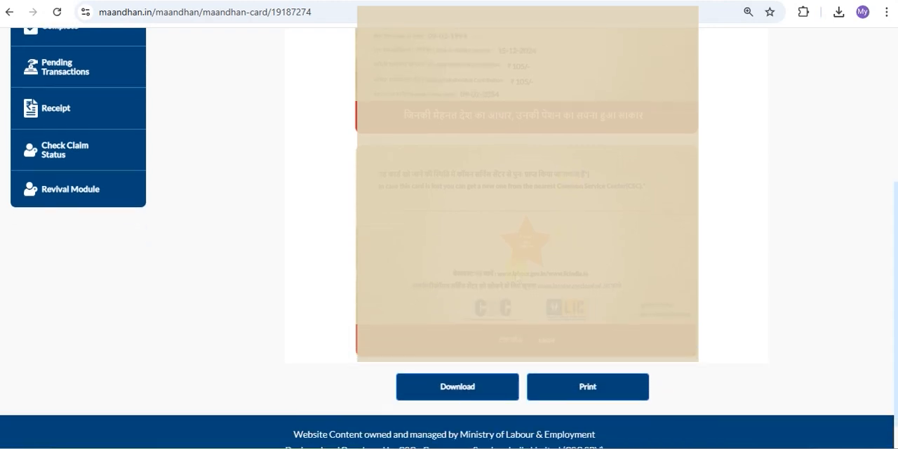
{"action": "left_click", "coordinate": [450, 387]}
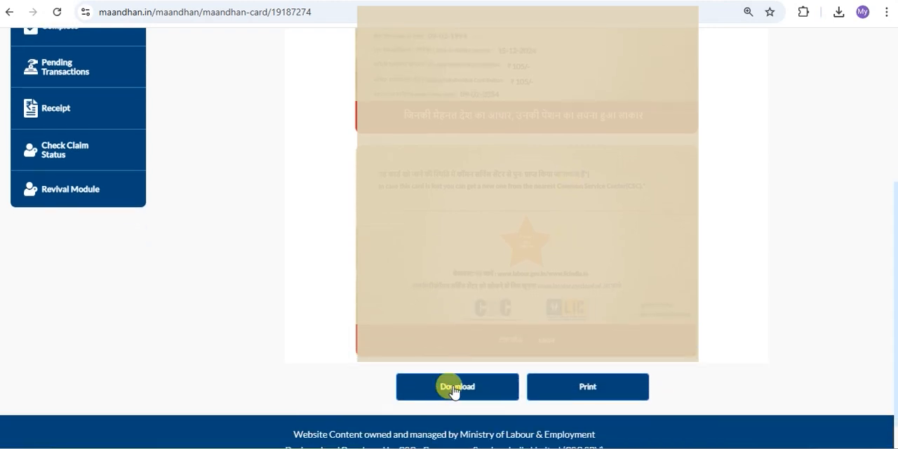